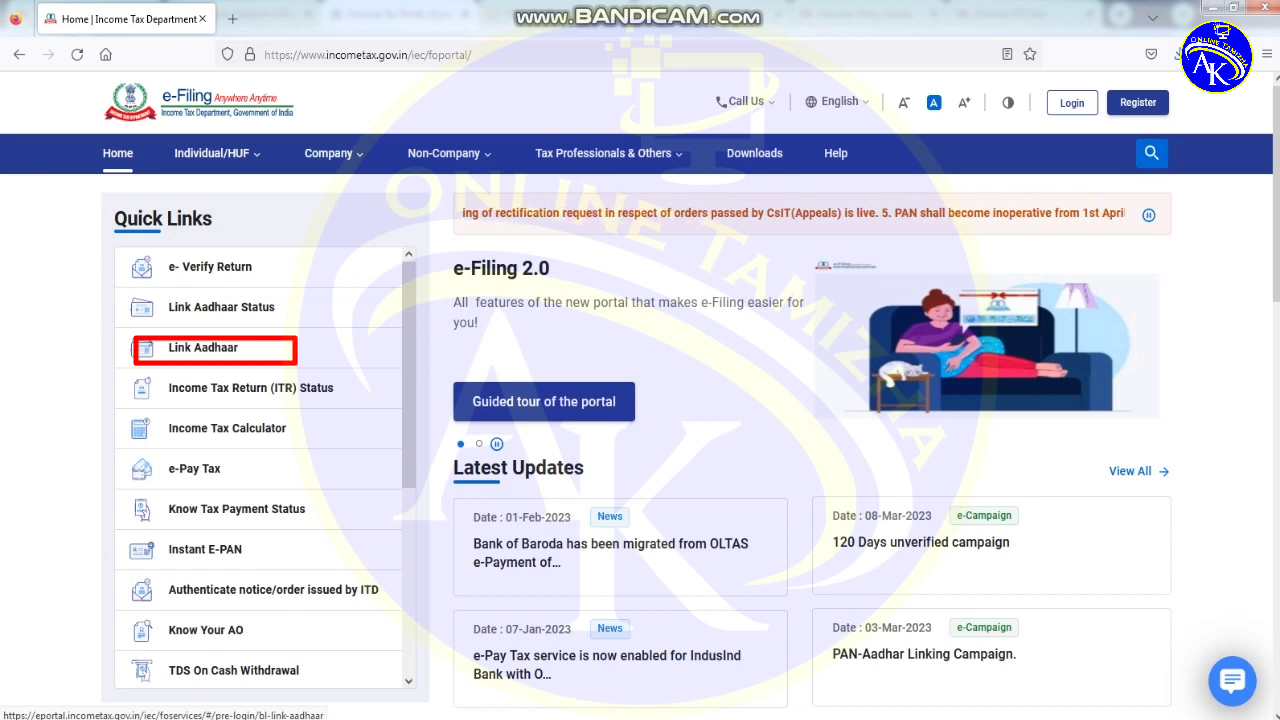
- Choose Link Aadhaar under Quick Links on the e-Filing home page
left_click(203, 347)
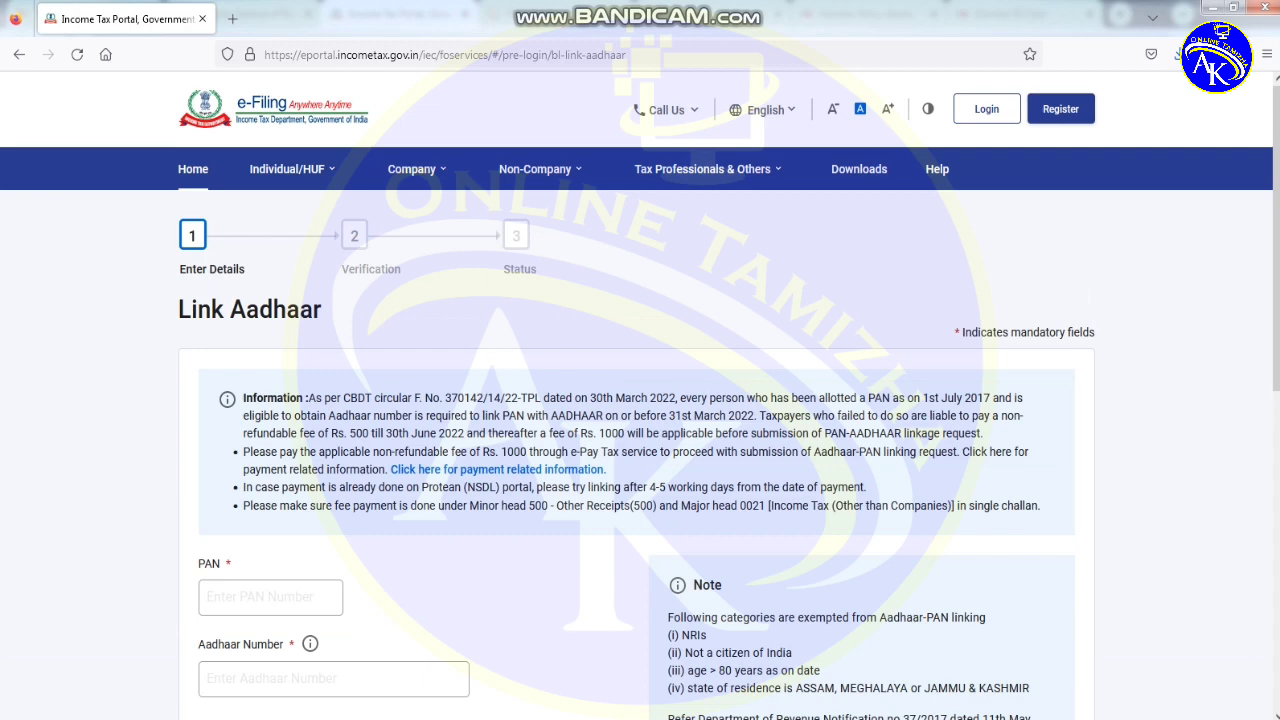
- Scroll down the Link Aadhaar form and start entering the PAN
scroll(640, 400, "down", 3)
left_click(270, 297)
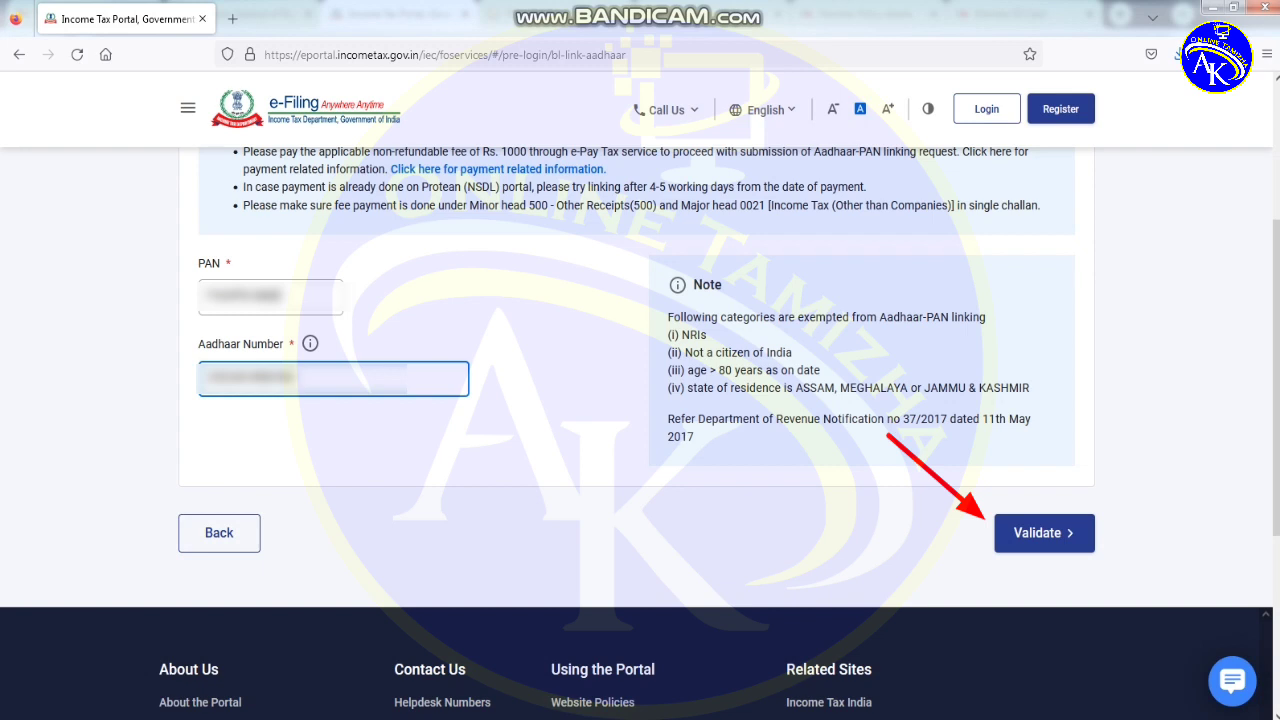
- Validate the details, then enter and confirm PAN/TAN ABCDE1234F and submit the mobile details
left_click(1044, 533)
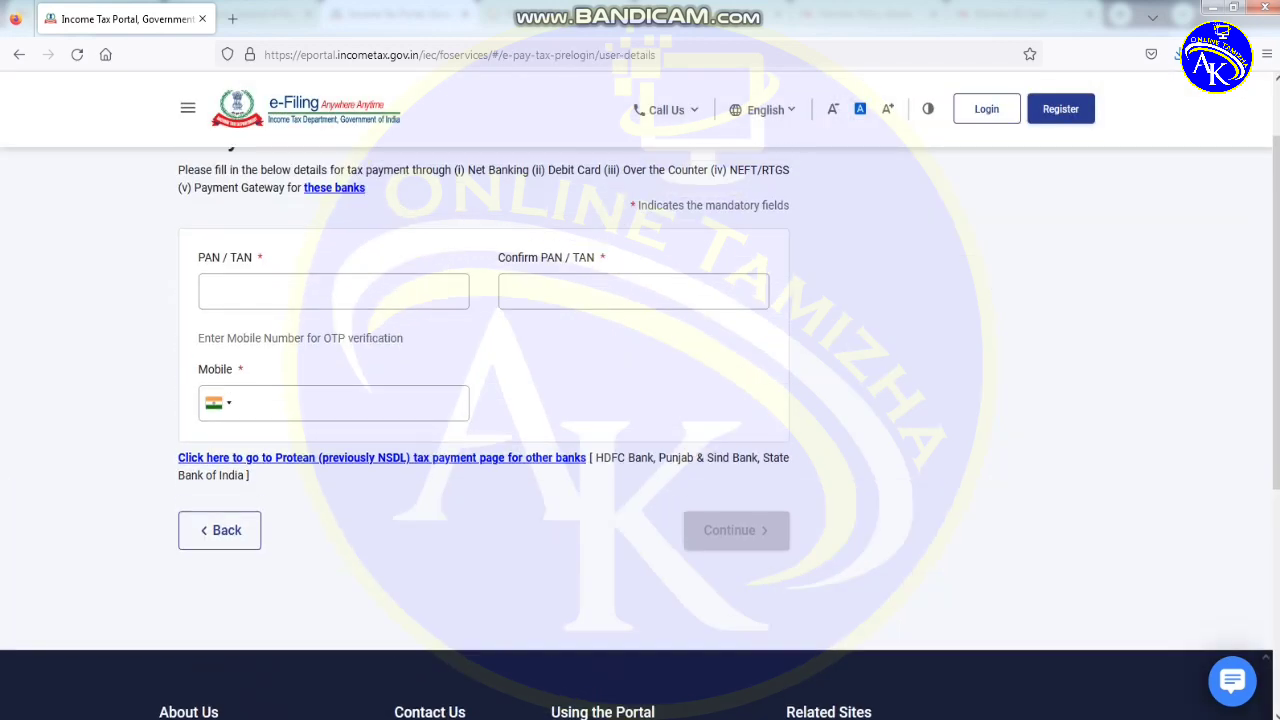
left_click(333, 291)
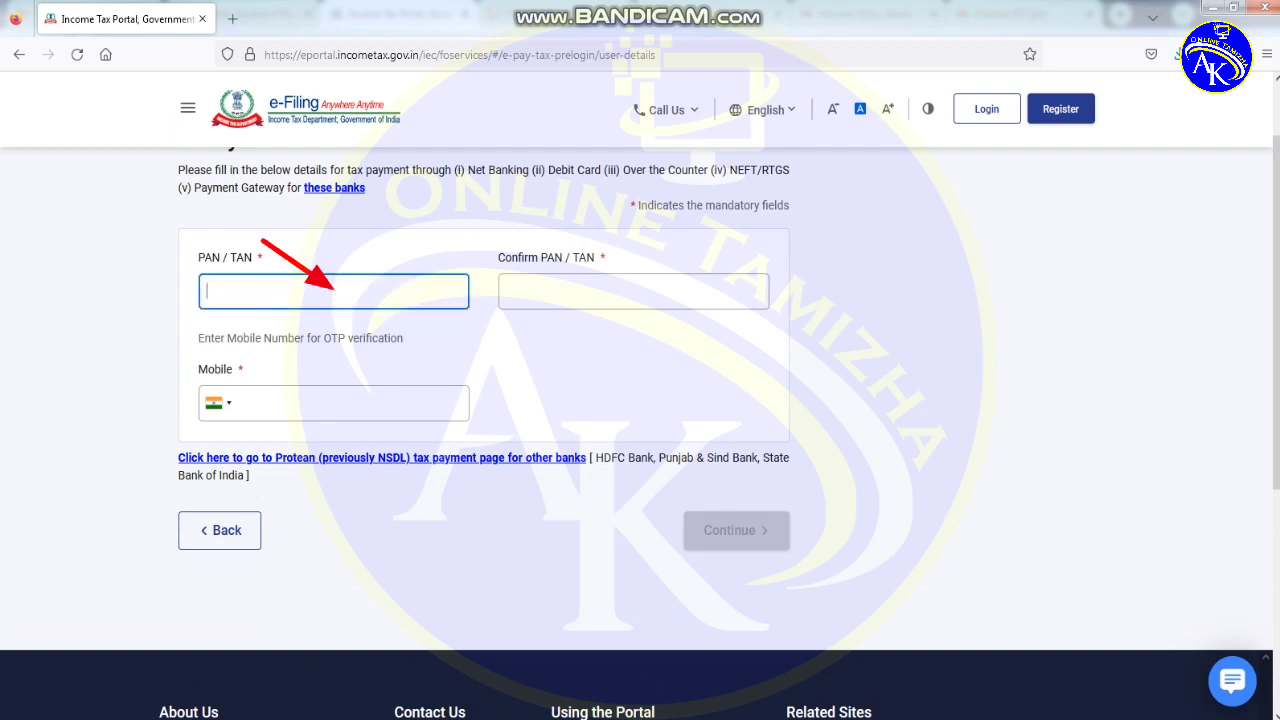
type("AB")
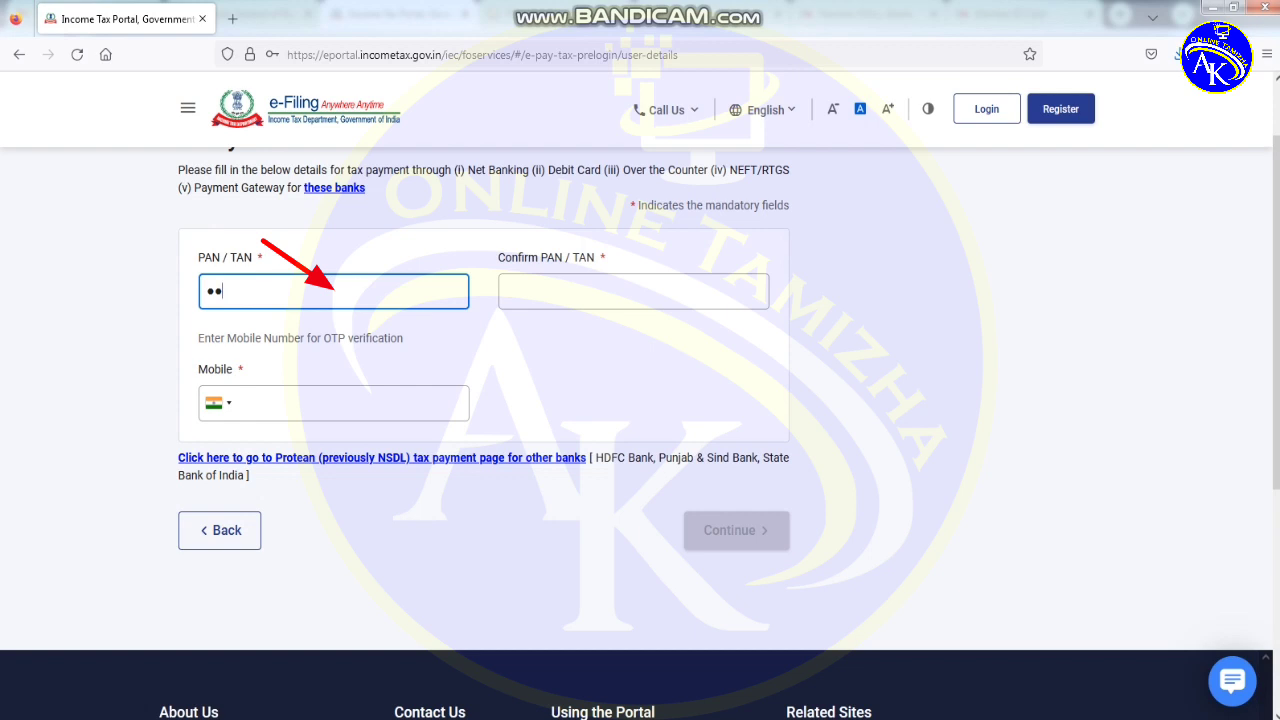
type("CD")
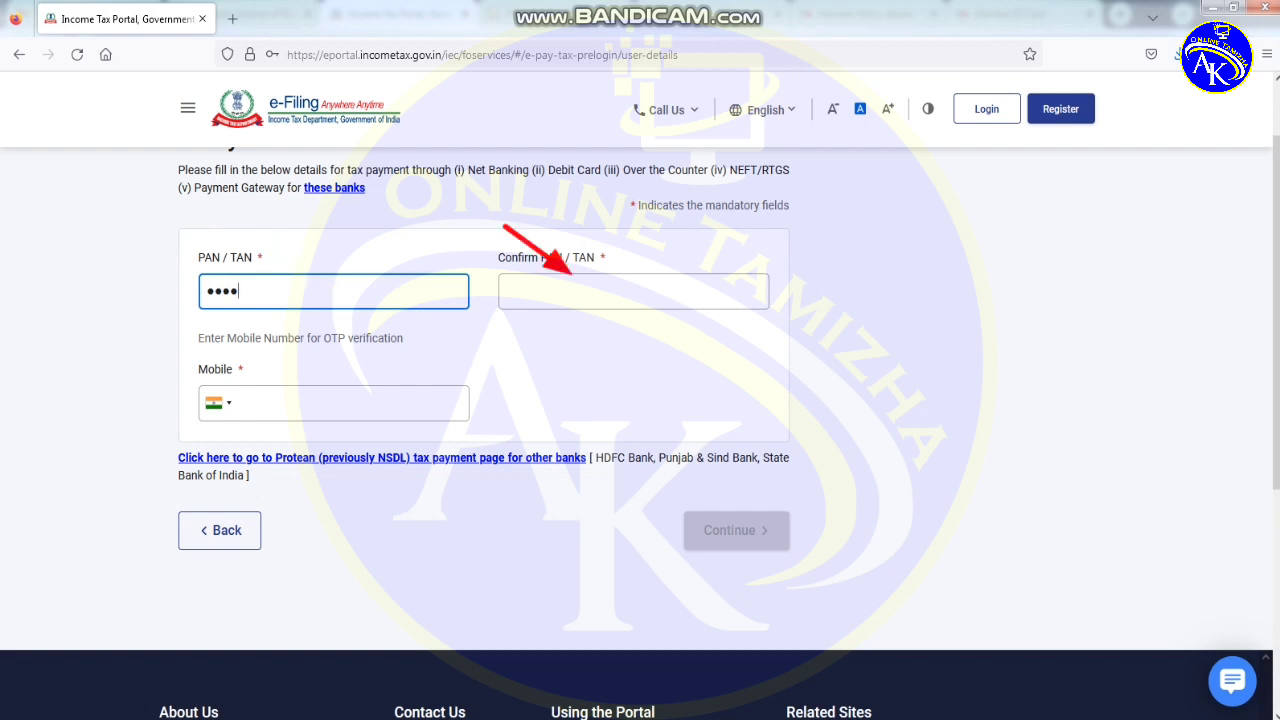
type("E1234F")
key("Tab")
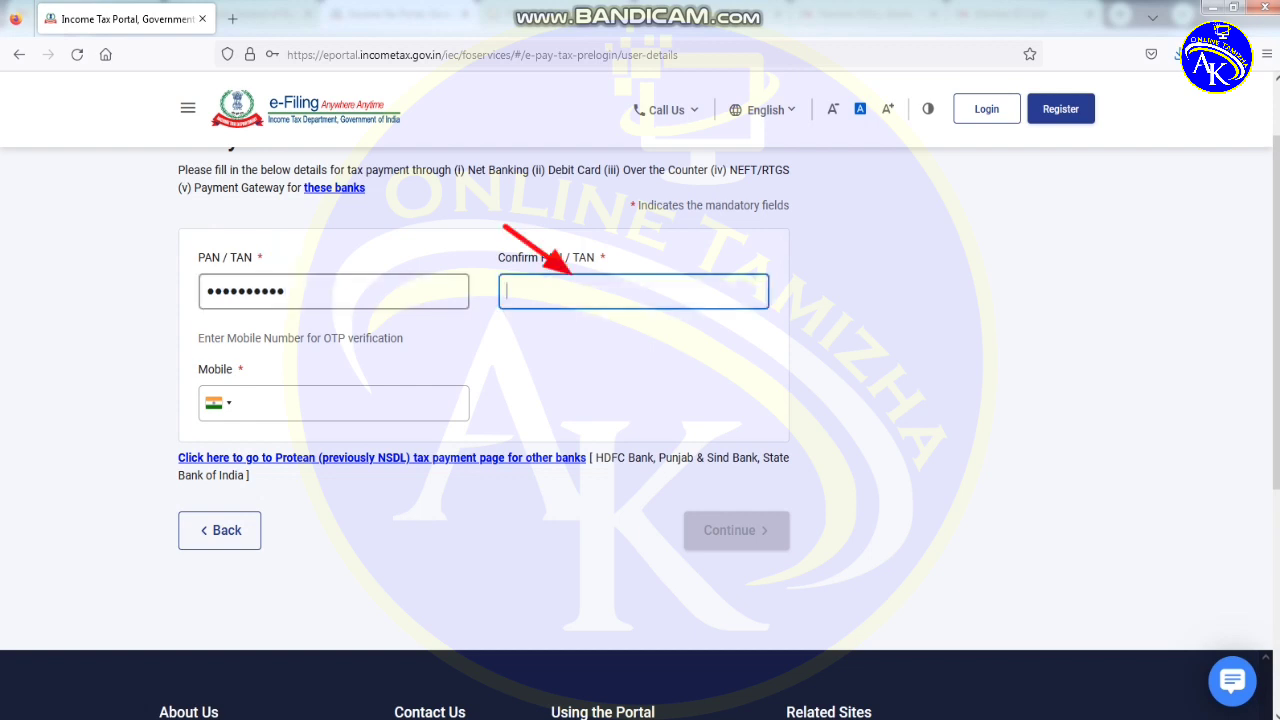
type("ABCD")
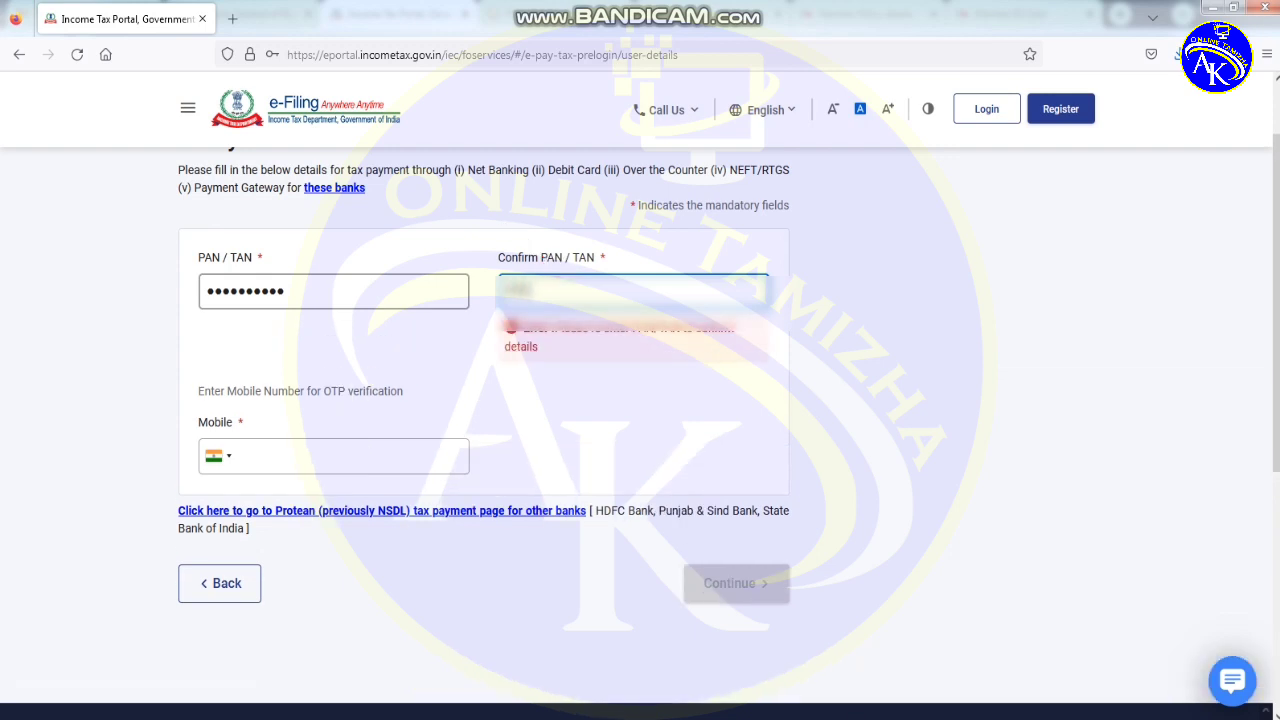
type("E1234F")
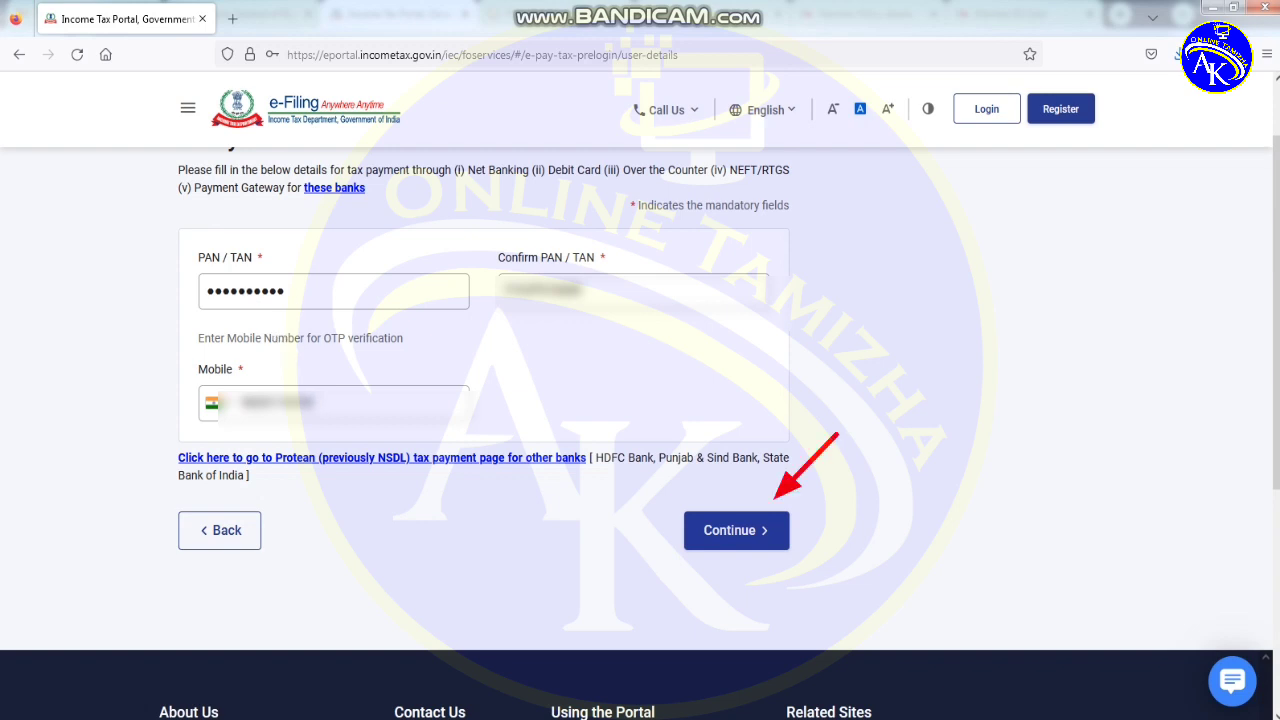
key("Return")
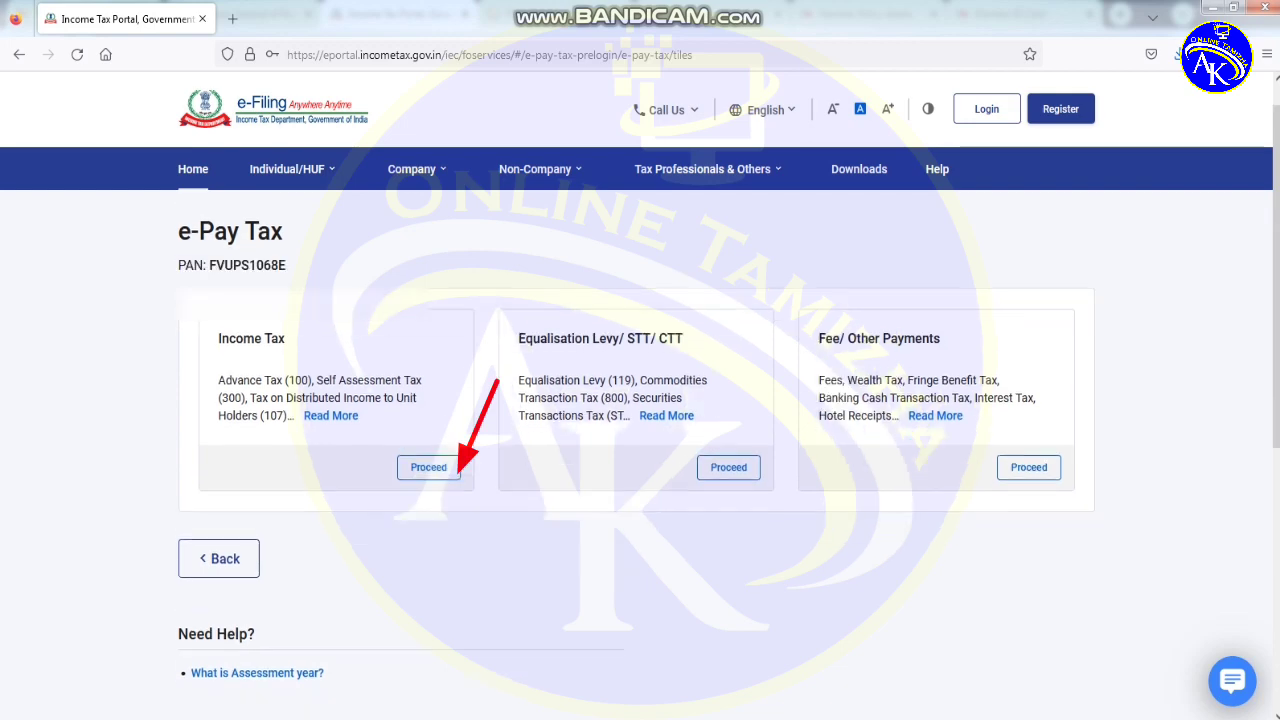
- Start an Income Tax payment for assessment year 2023-24 as Other Receipts (500)
scroll(640, 450, "down", 3)
scroll(640, 450, "up", 3)
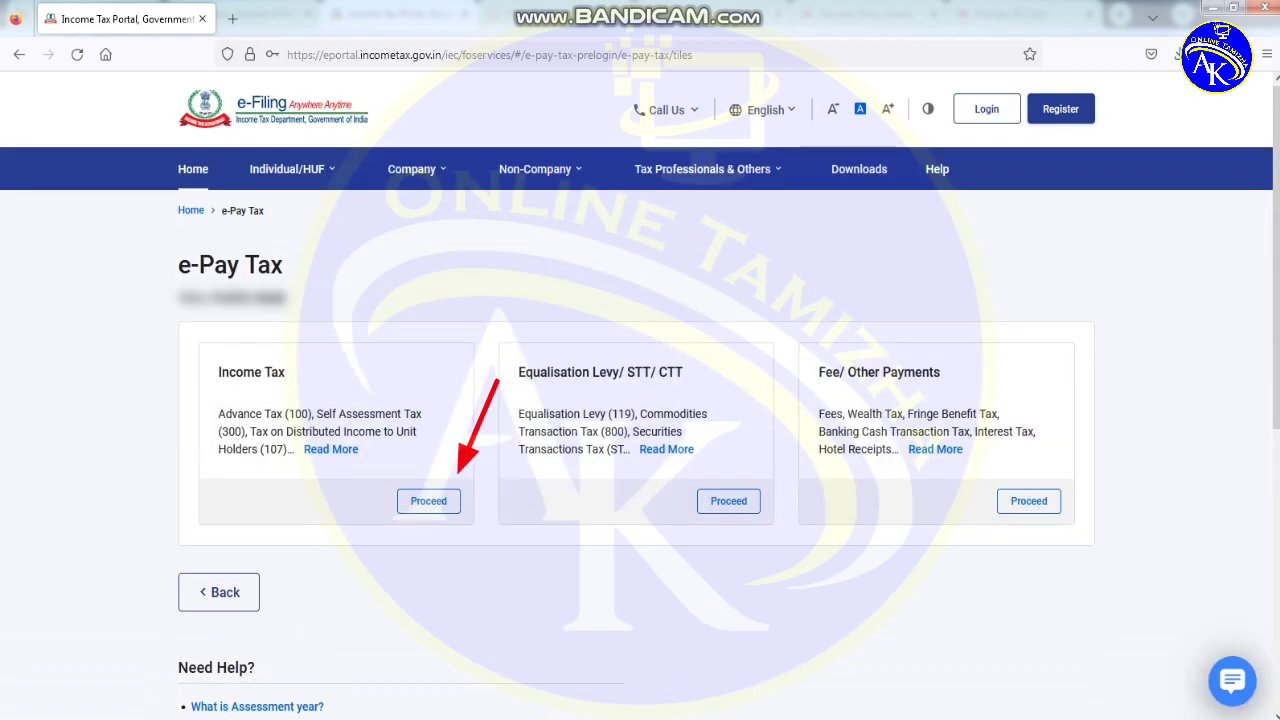
left_click(428, 501)
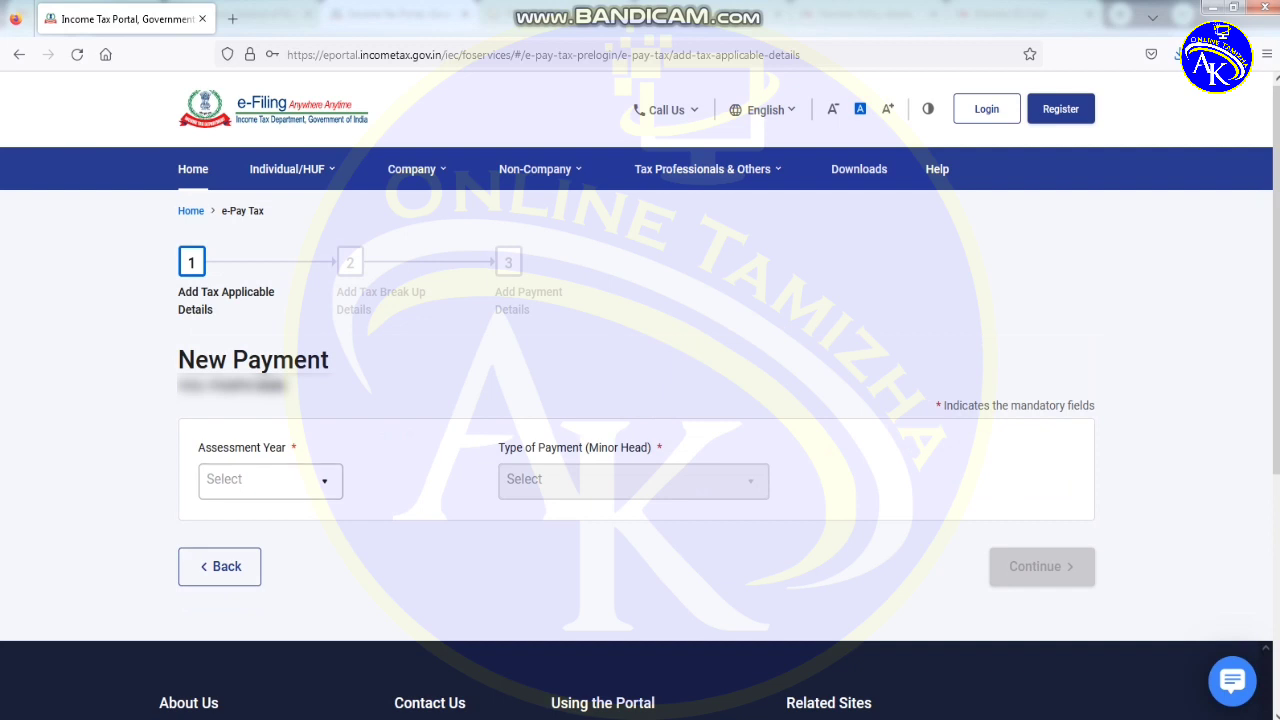
left_click(270, 481)
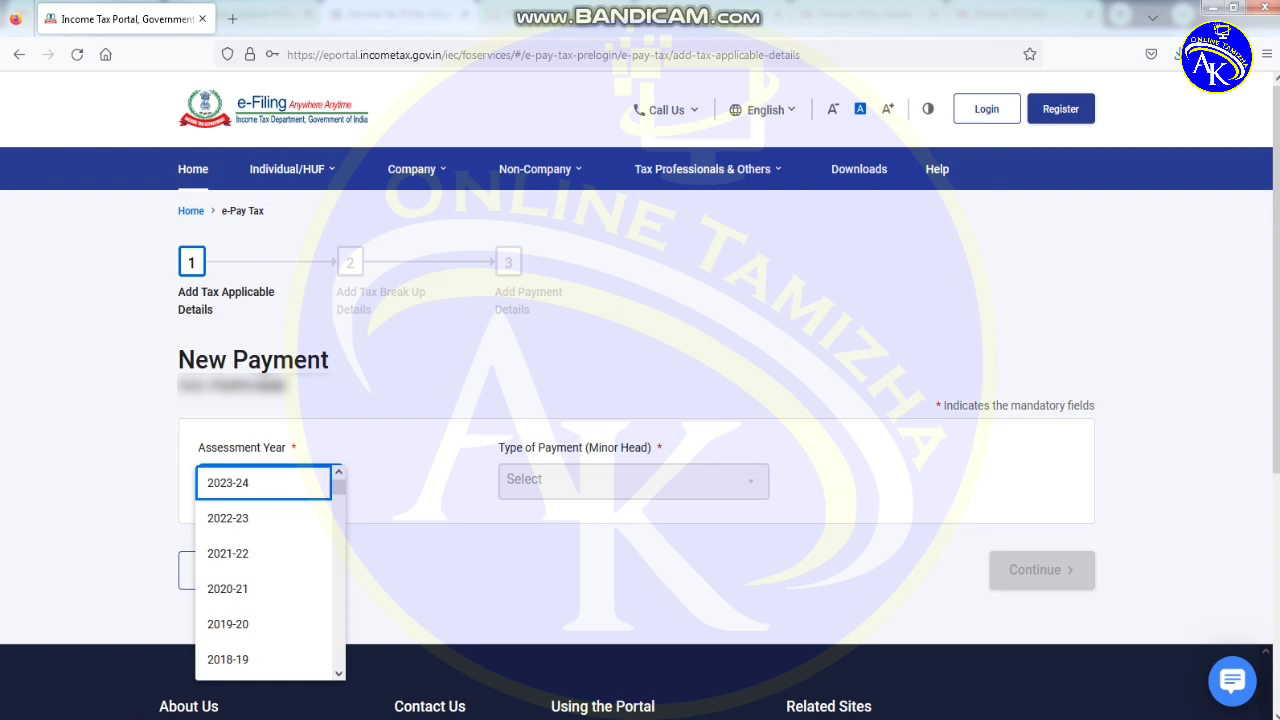
key("Return")
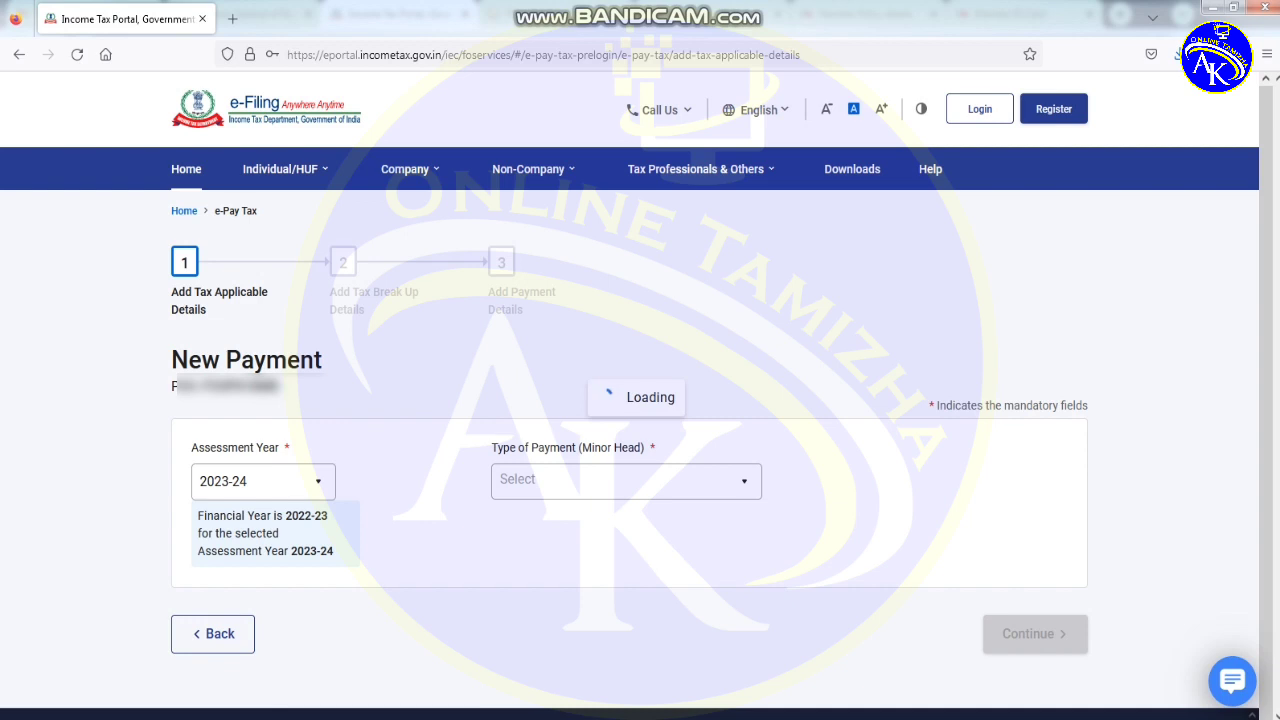
key("Tab")
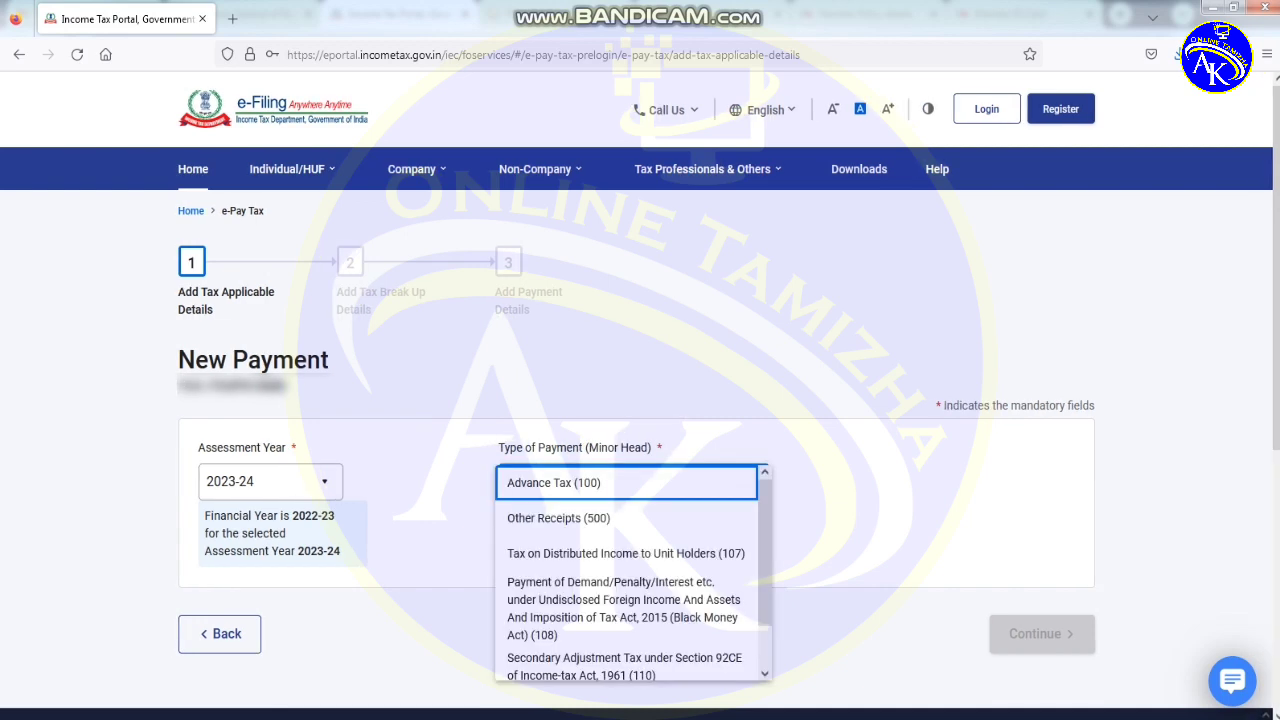
key("Down")
key("Down")
key("Down")
key("Up")
key("Up")
key("Up")
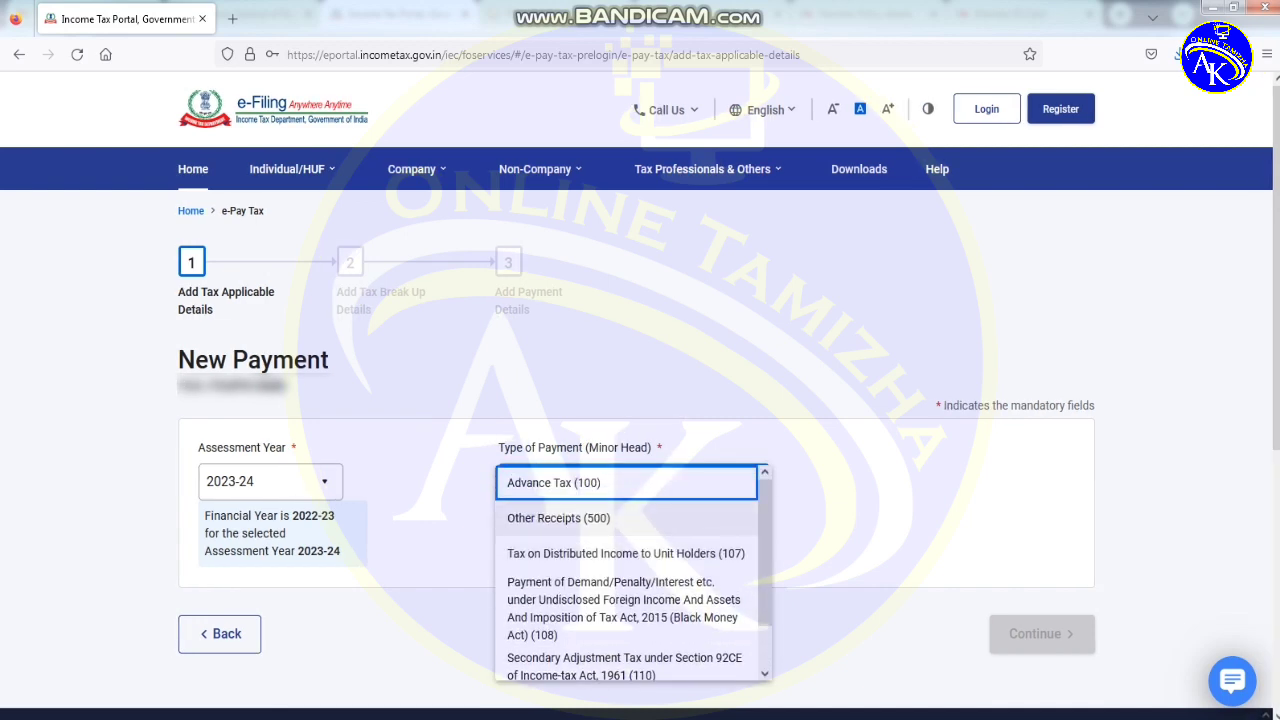
key("Return")
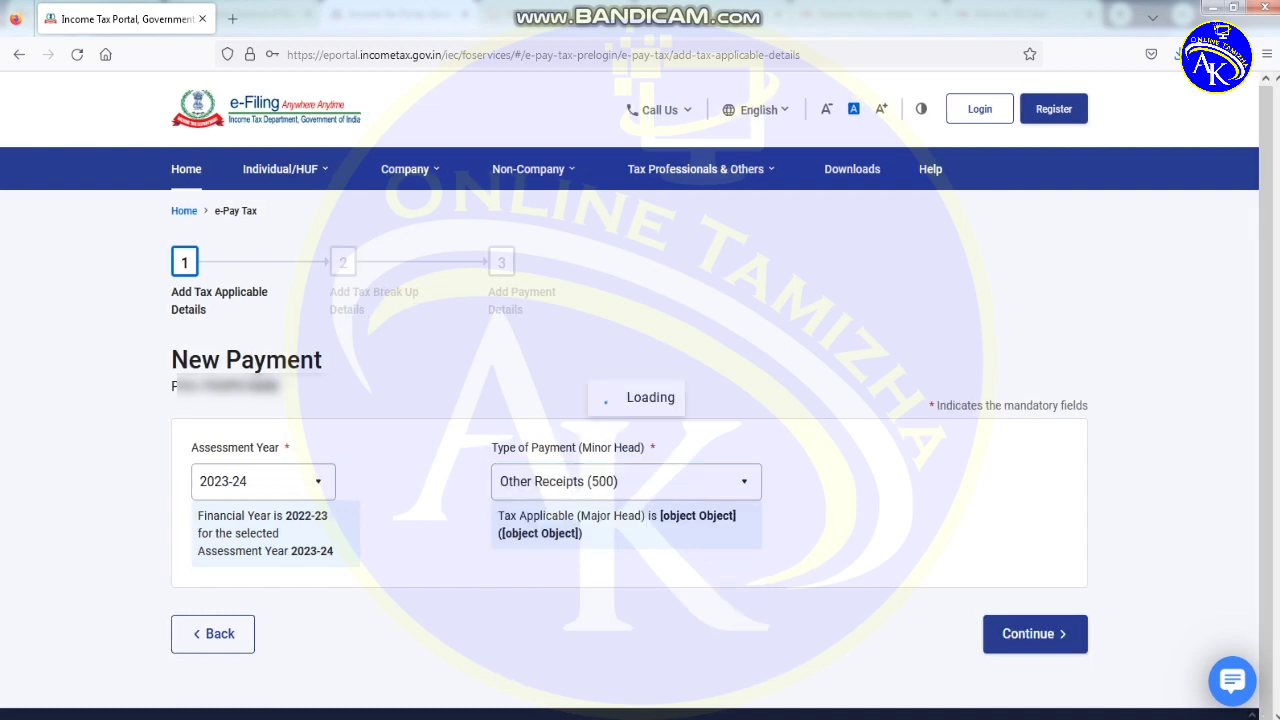
key("Return")
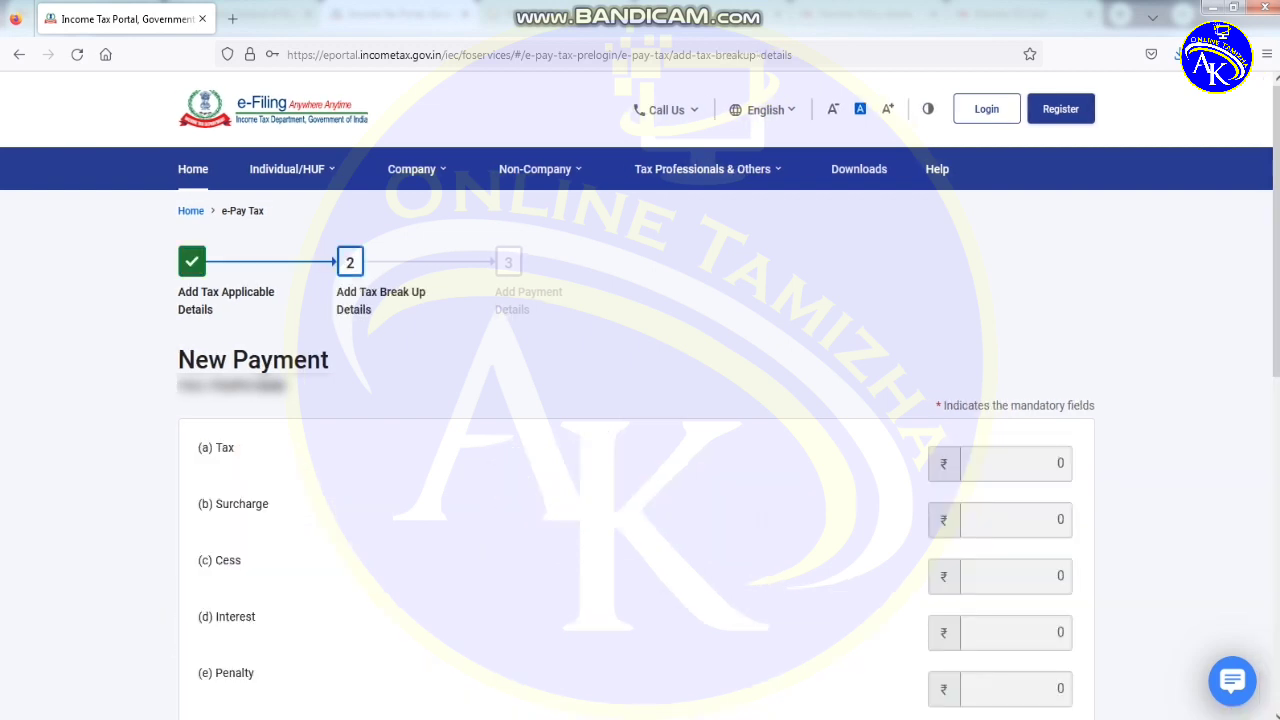
- Enter 1000 under (f) Others and continue to Add Payment Details
scroll(640, 430, "down", 3)
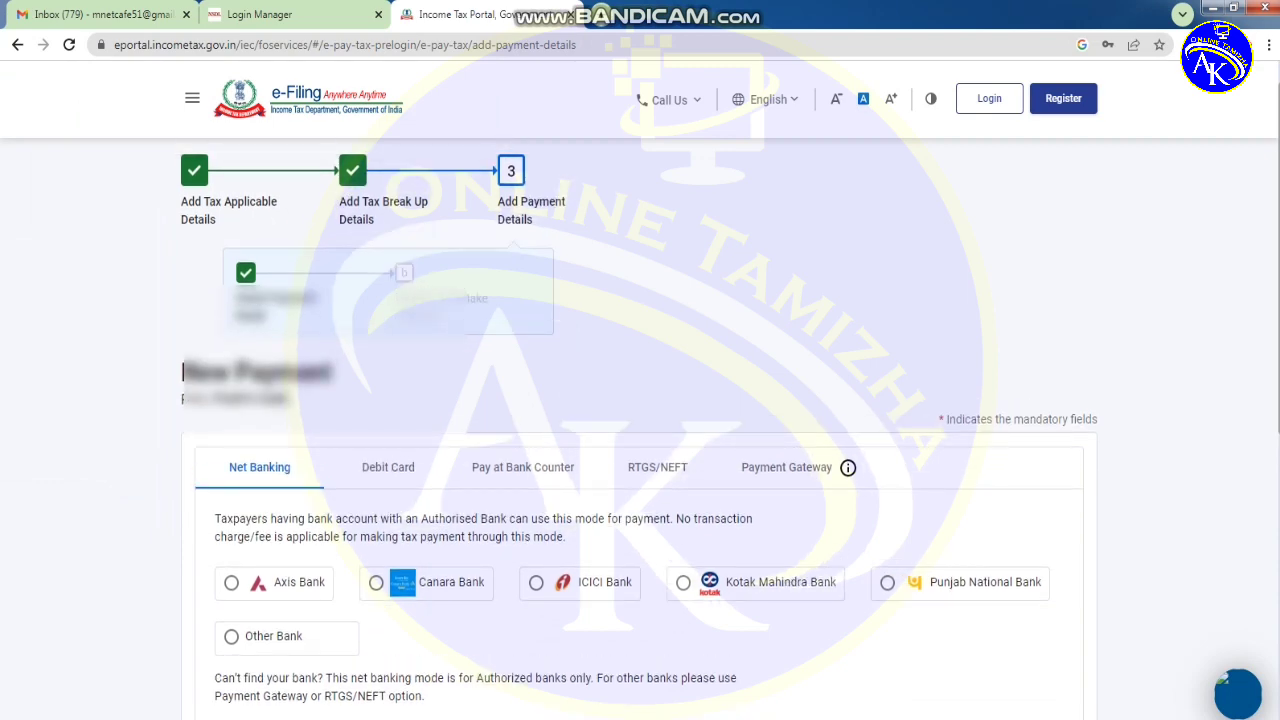
- Compare the payment mode tabs and select Kotak Mahindra Bank under Net Banking
scroll(640, 430, "down", 1)
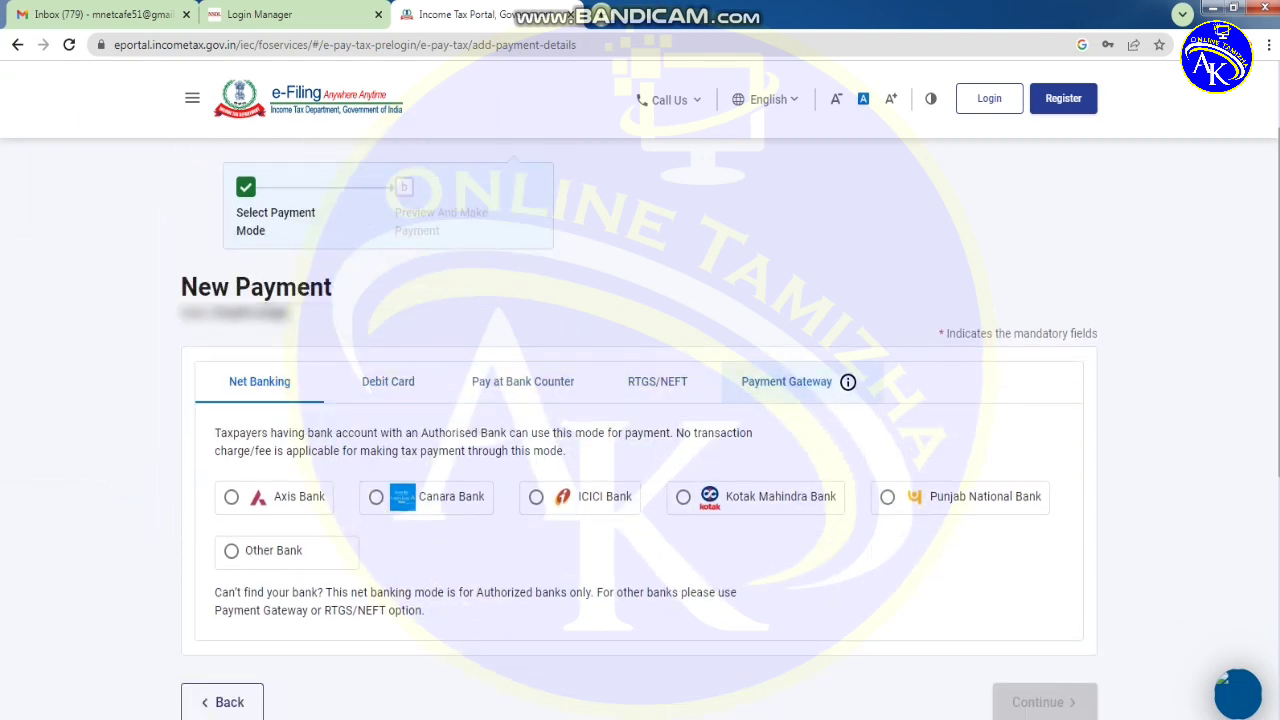
left_click(786, 381)
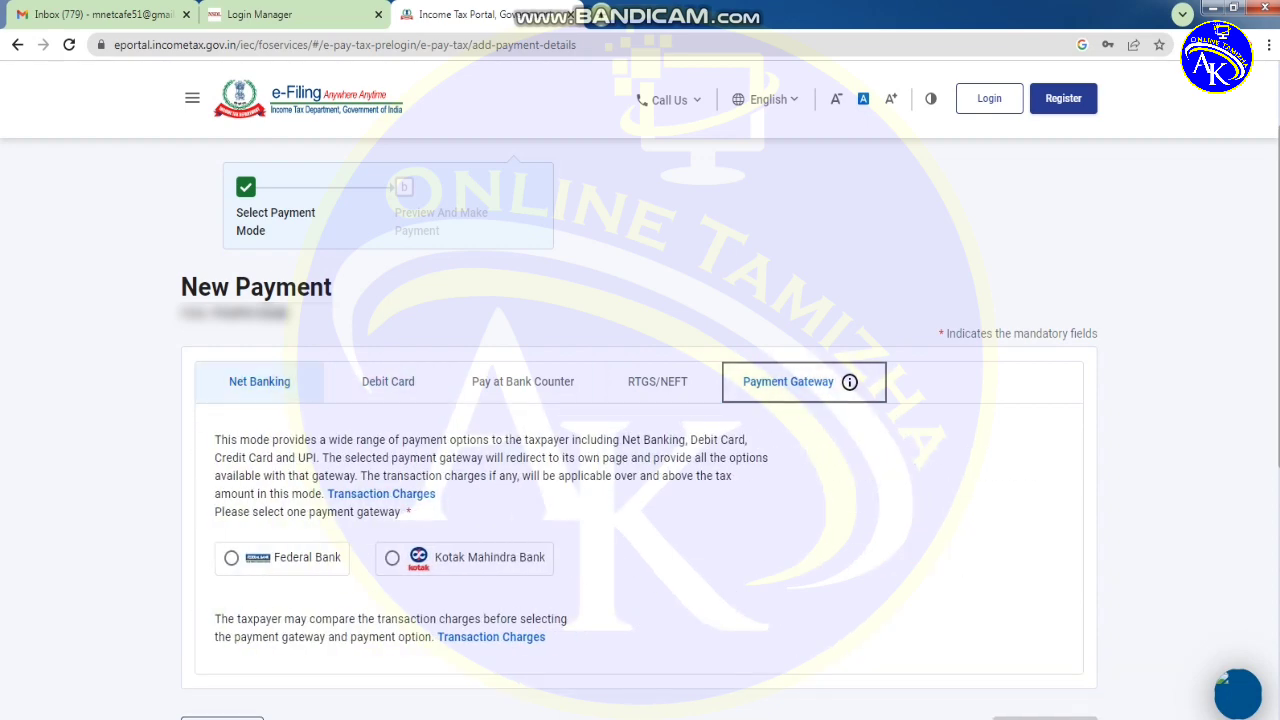
left_click(259, 381)
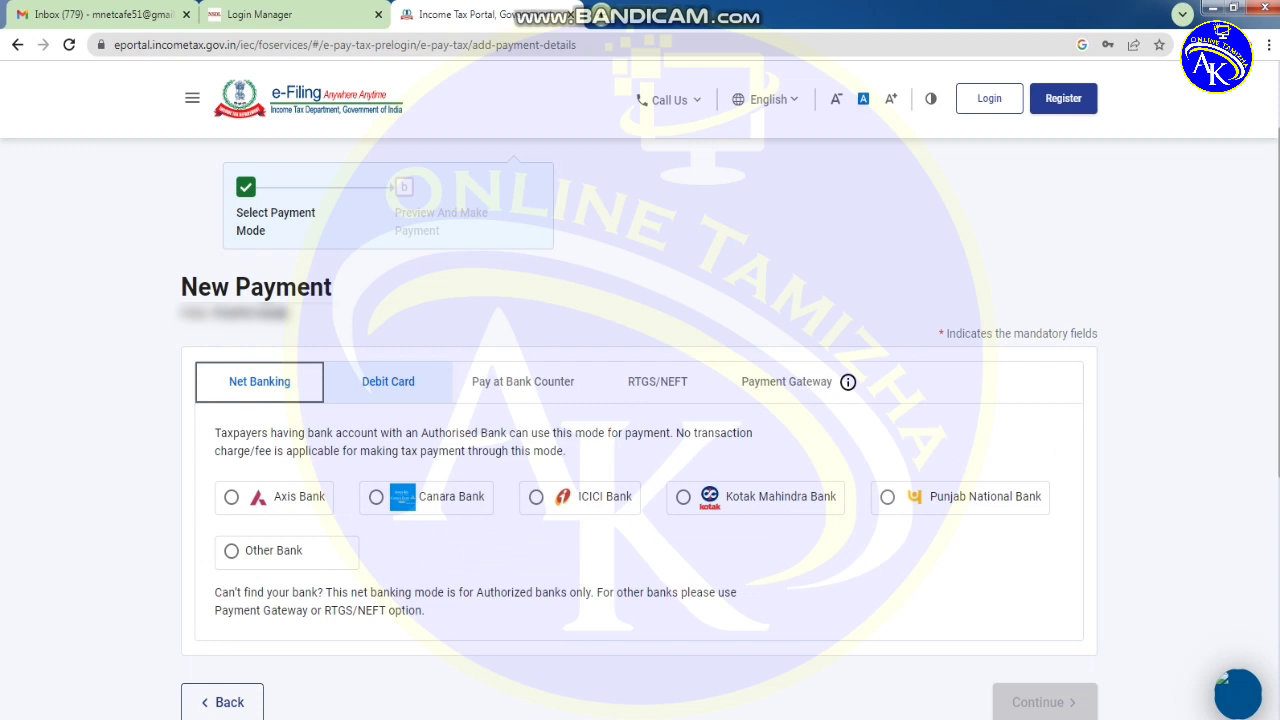
left_click(388, 381)
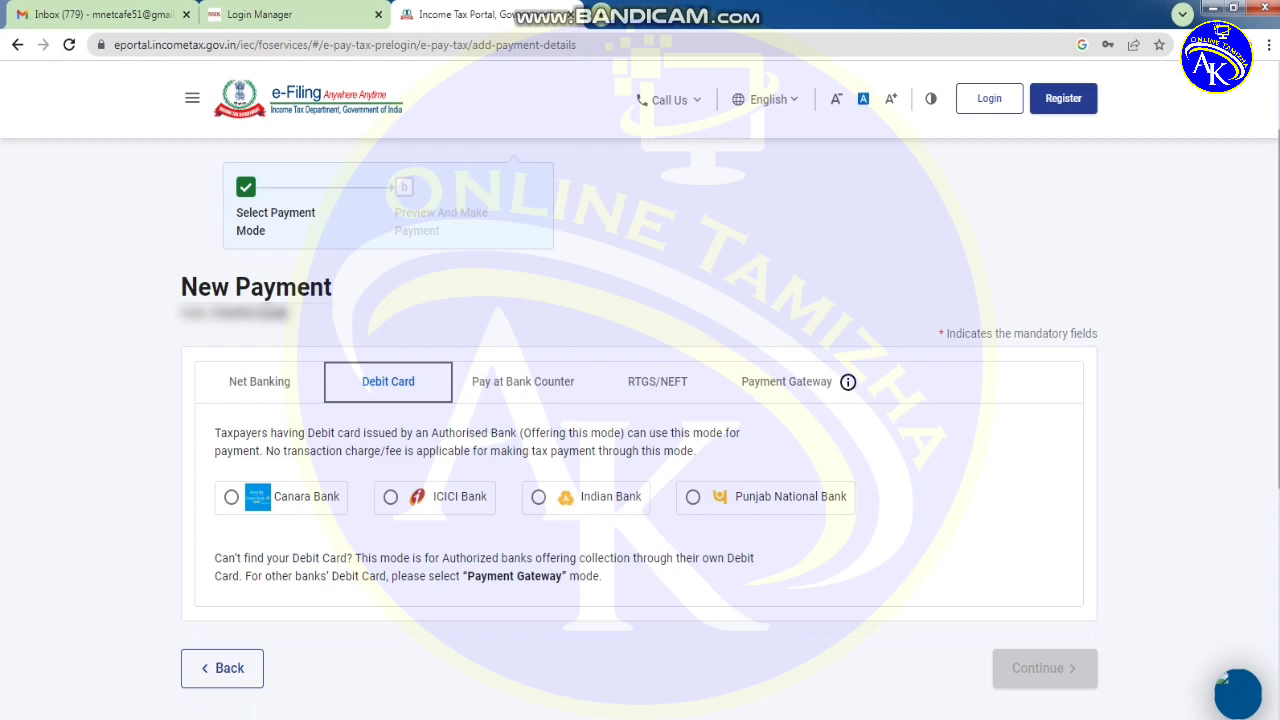
left_click(259, 381)
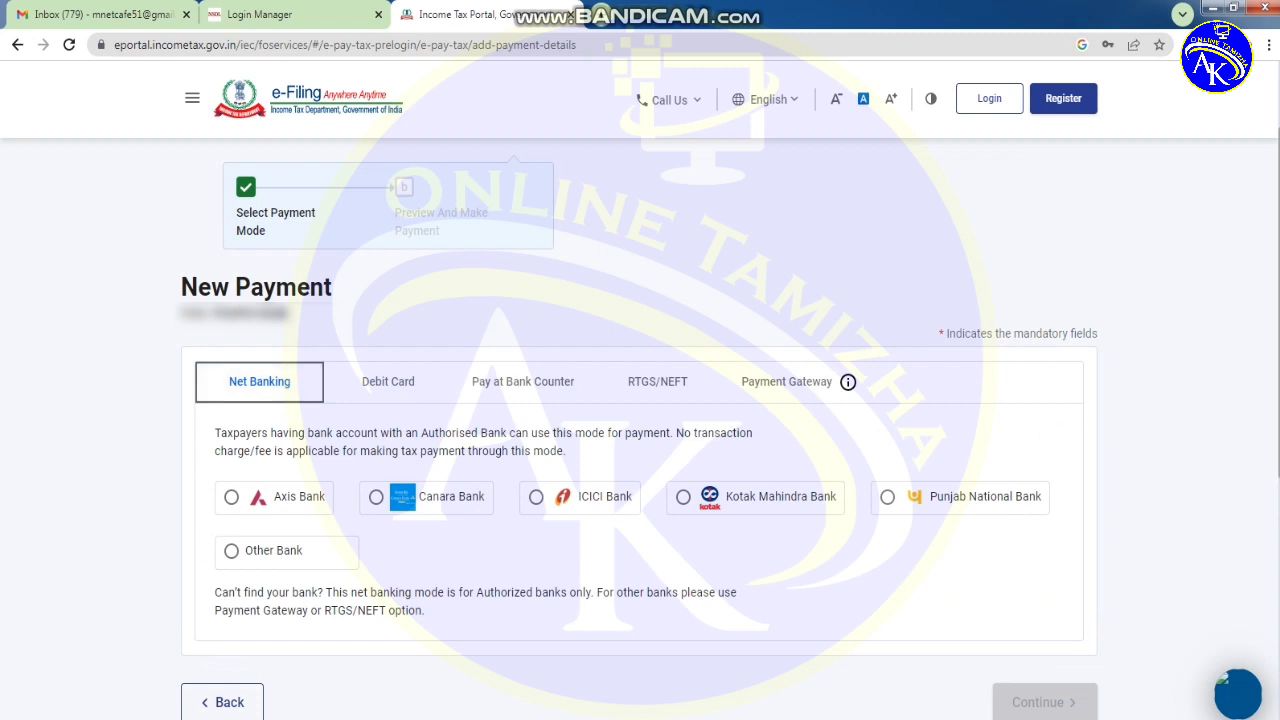
left_click(683, 497)
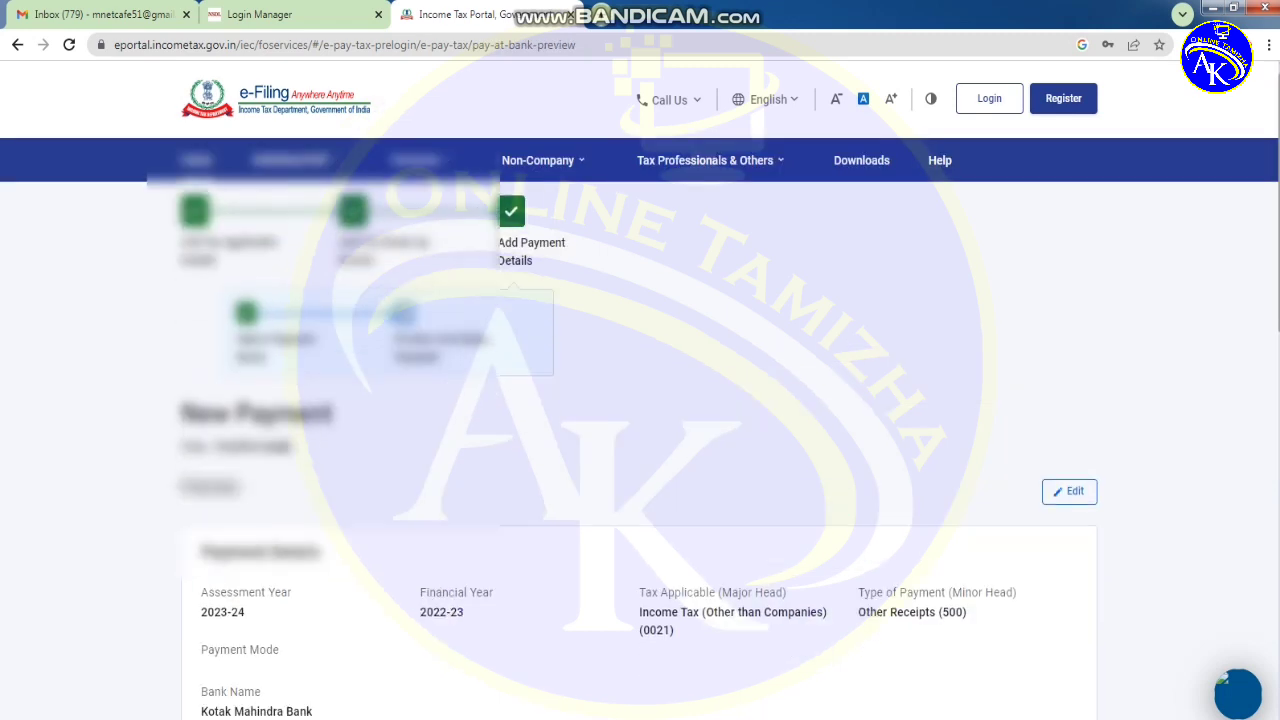
- Review the ₹1,000 payment preview and choose Pay Now
scroll(640, 450, "down", 1)
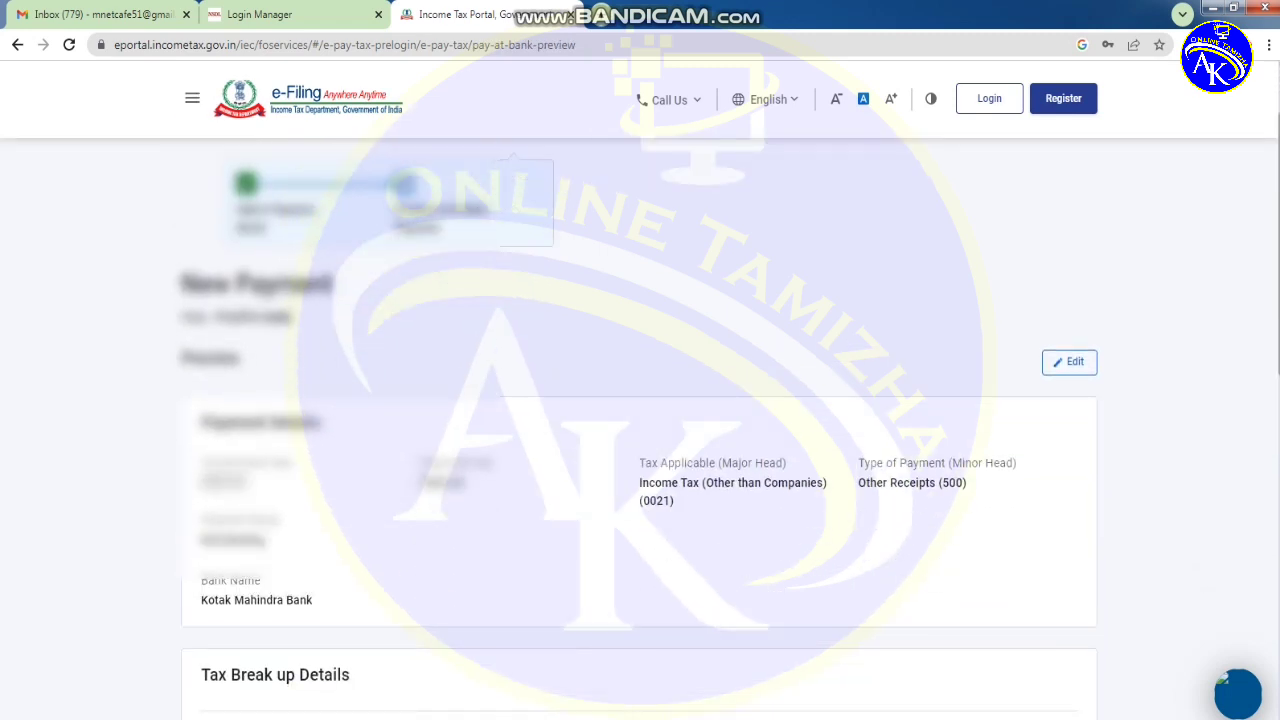
scroll(640, 400, "down", 5)
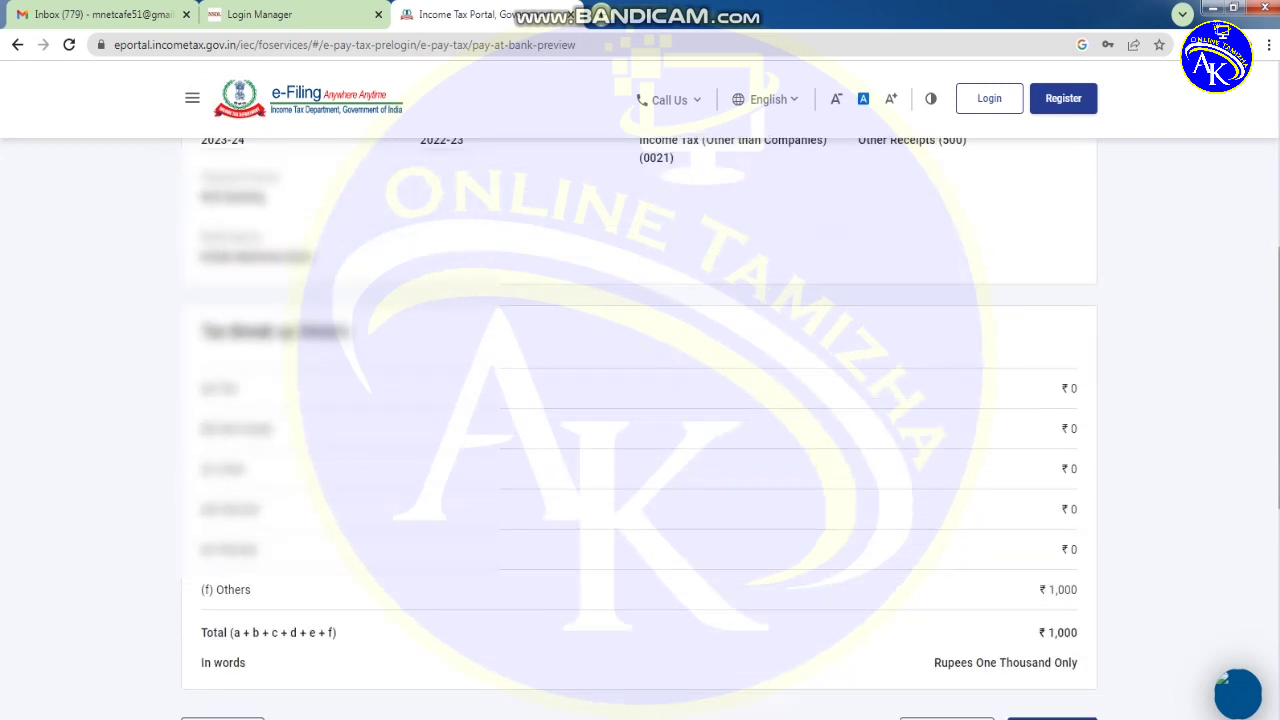
scroll(640, 400, "down", 1)
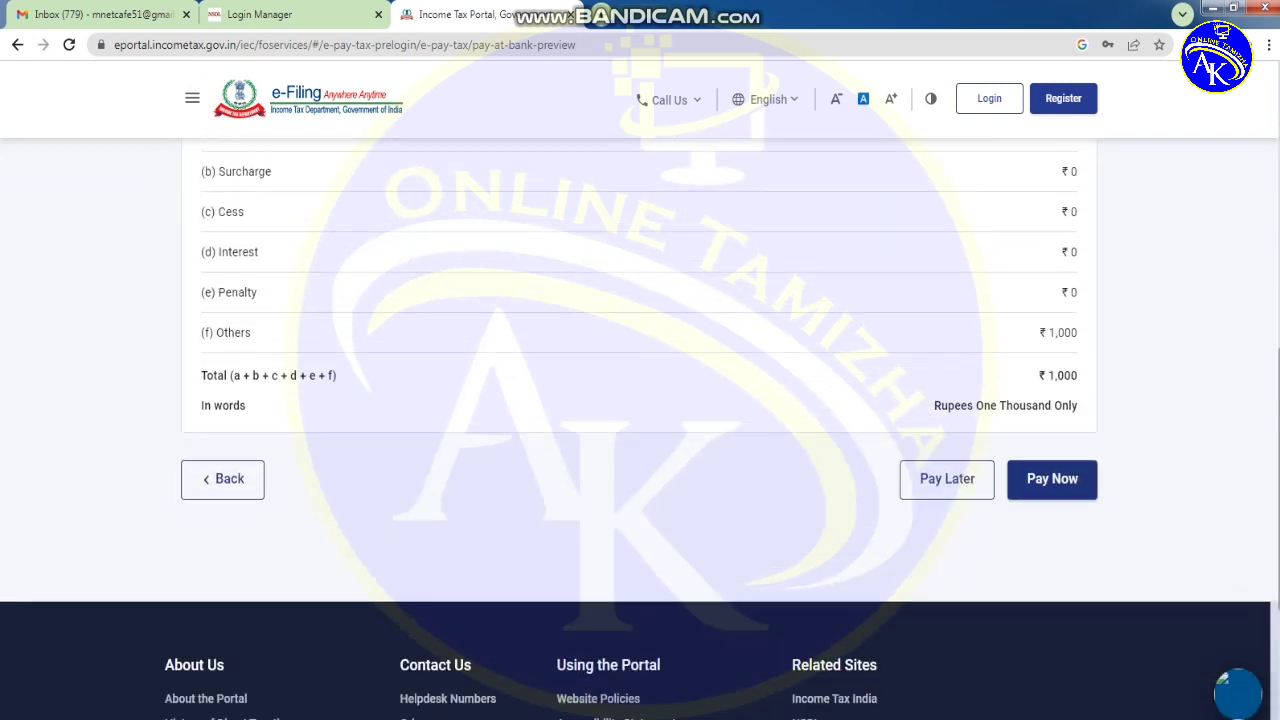
left_click(1052, 478)
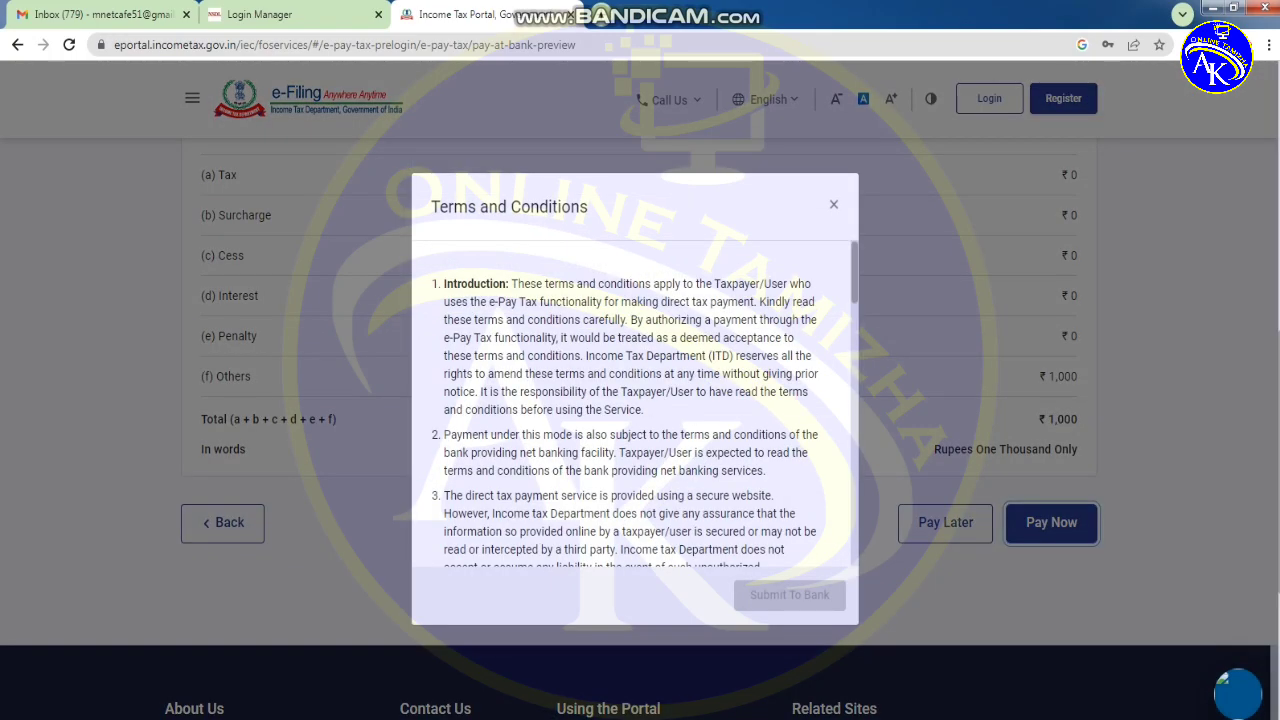
- Agree to the e-Pay Tax terms and conditions and submit the payment to Kotak
scroll(634, 404, "down", 10)
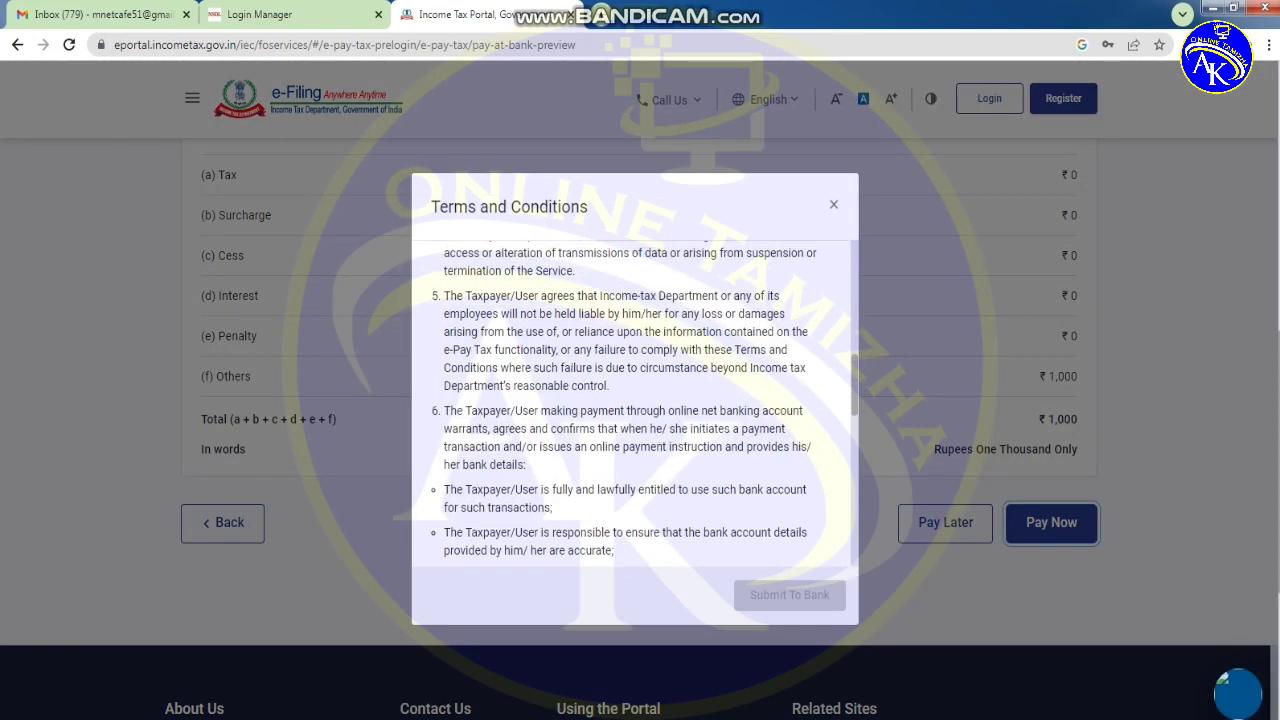
scroll(634, 404, "down", 4)
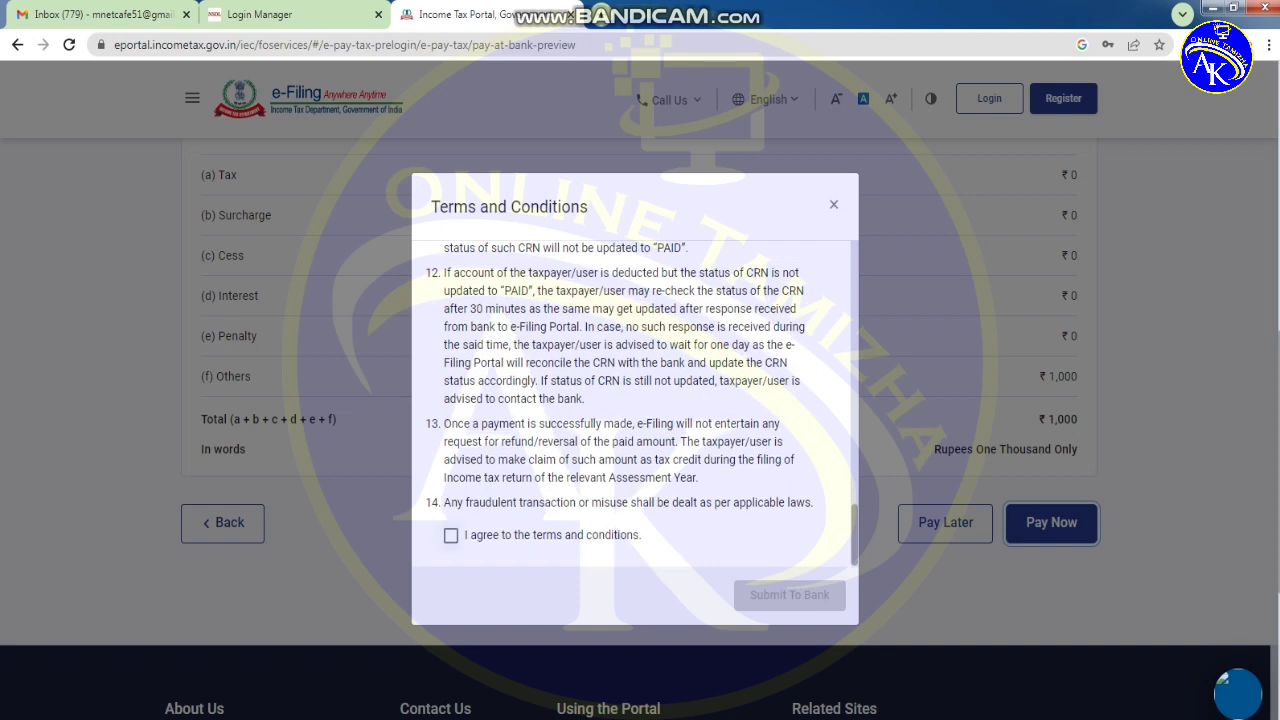
left_click(451, 535)
left_click(789, 595)
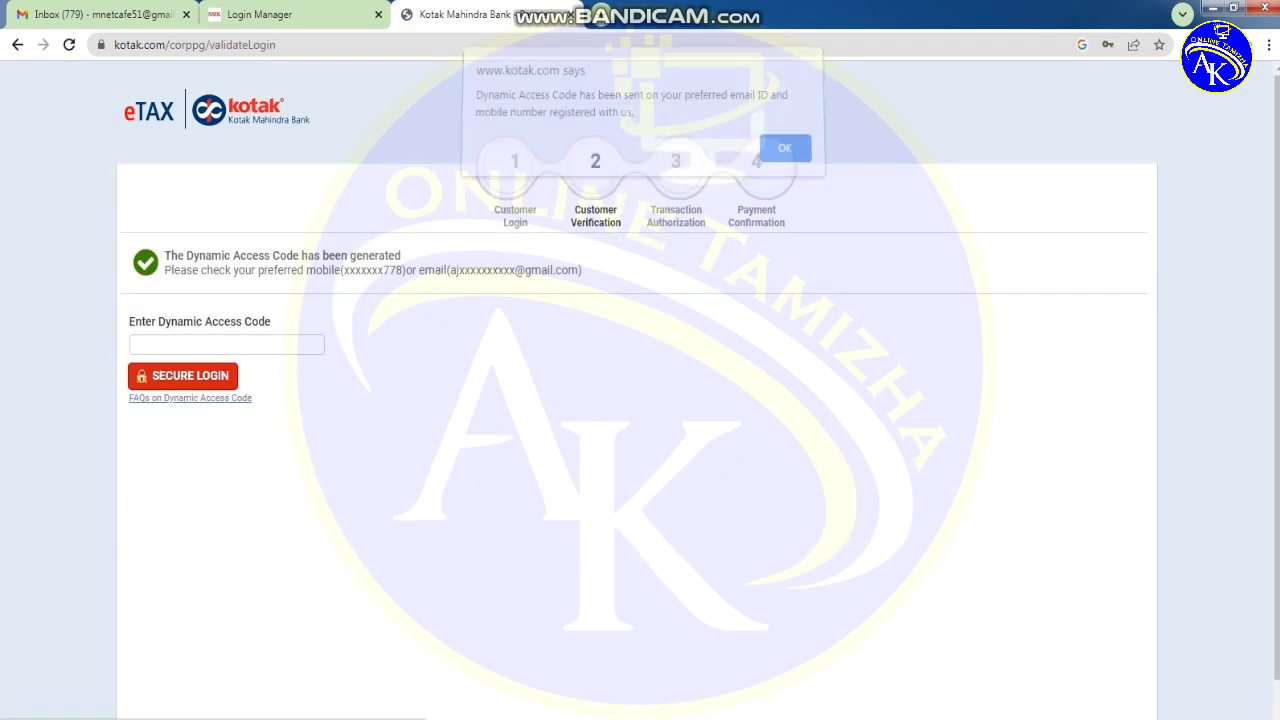
- Acknowledge the access code alert and log in with the dynamic access code
key("Return")
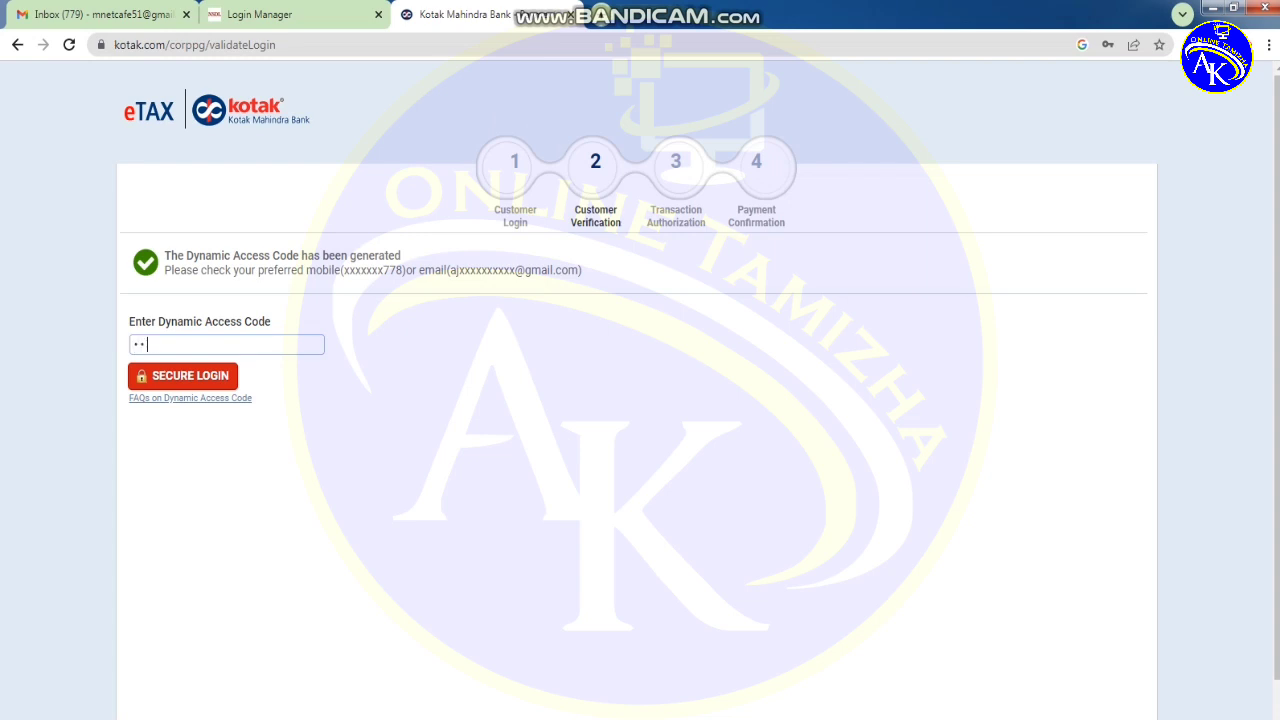
type("123")
key("Return")
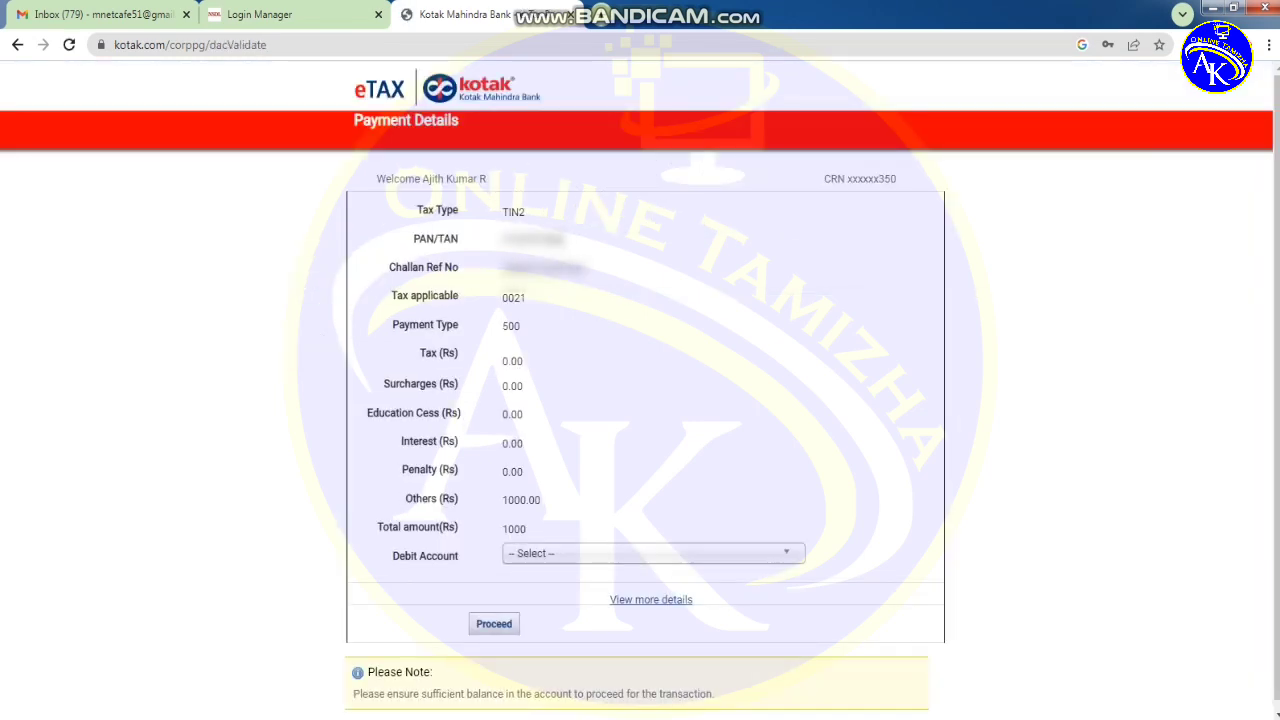
- Pick an account from the Debit Account list and proceed to Payment Verification
left_click(650, 553)
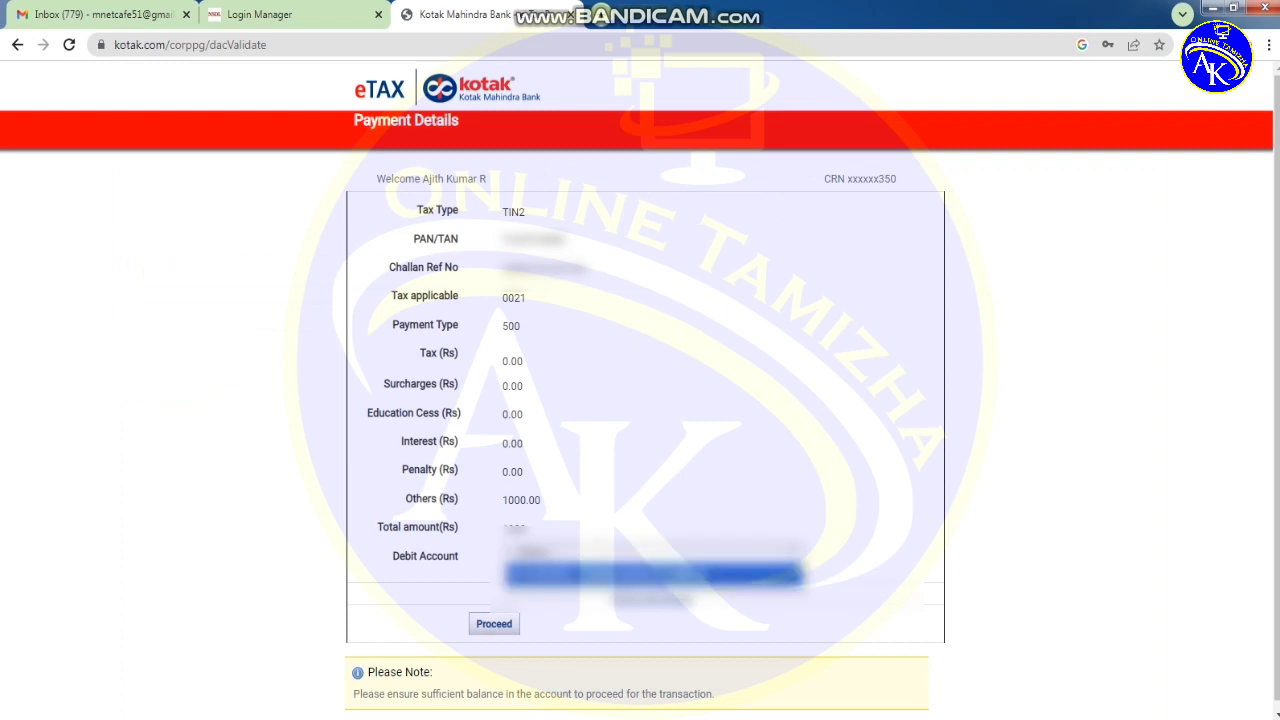
left_click(653, 573)
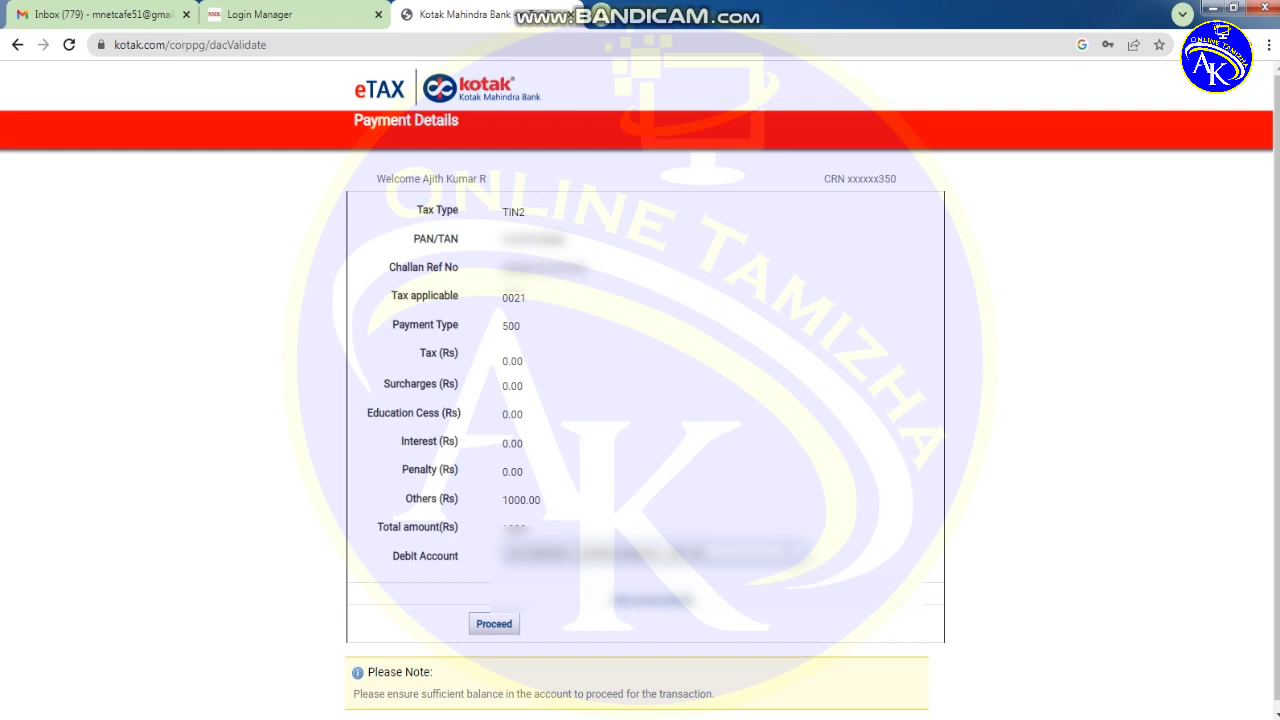
left_click(494, 623)
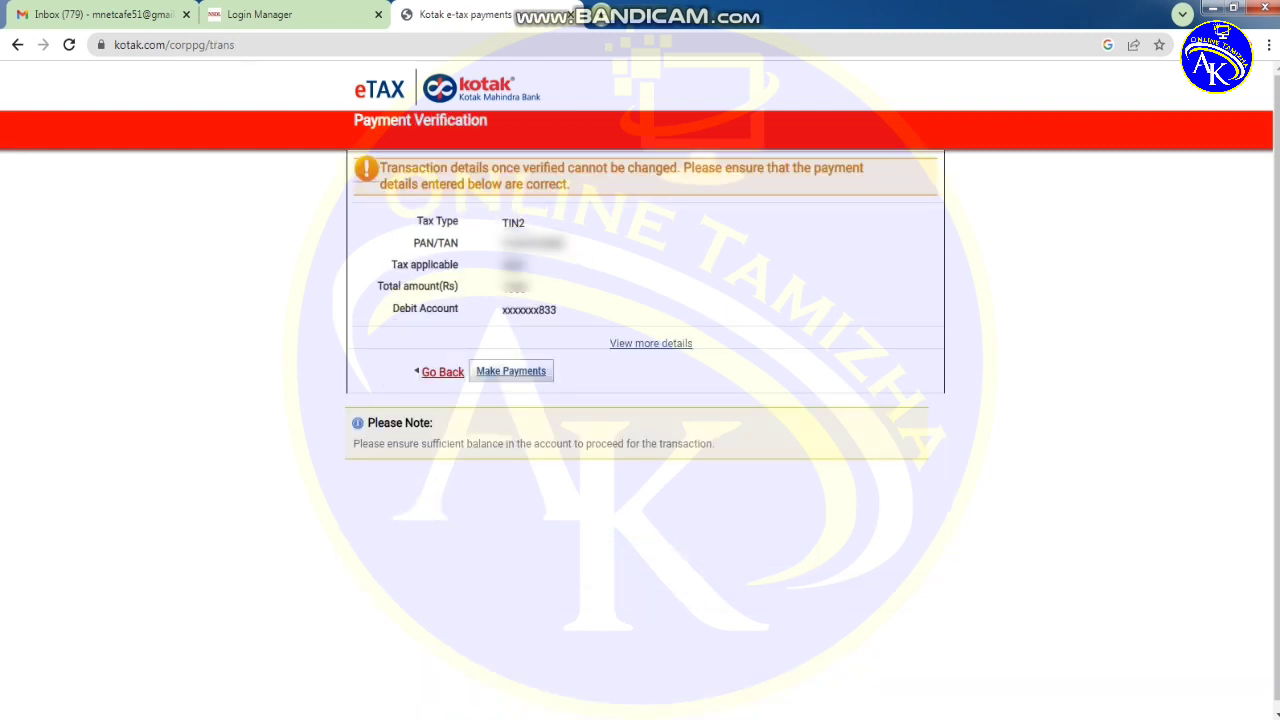
- Confirm with Make Payments so the ₹1,000 transaction shows Completed
left_click(511, 371)
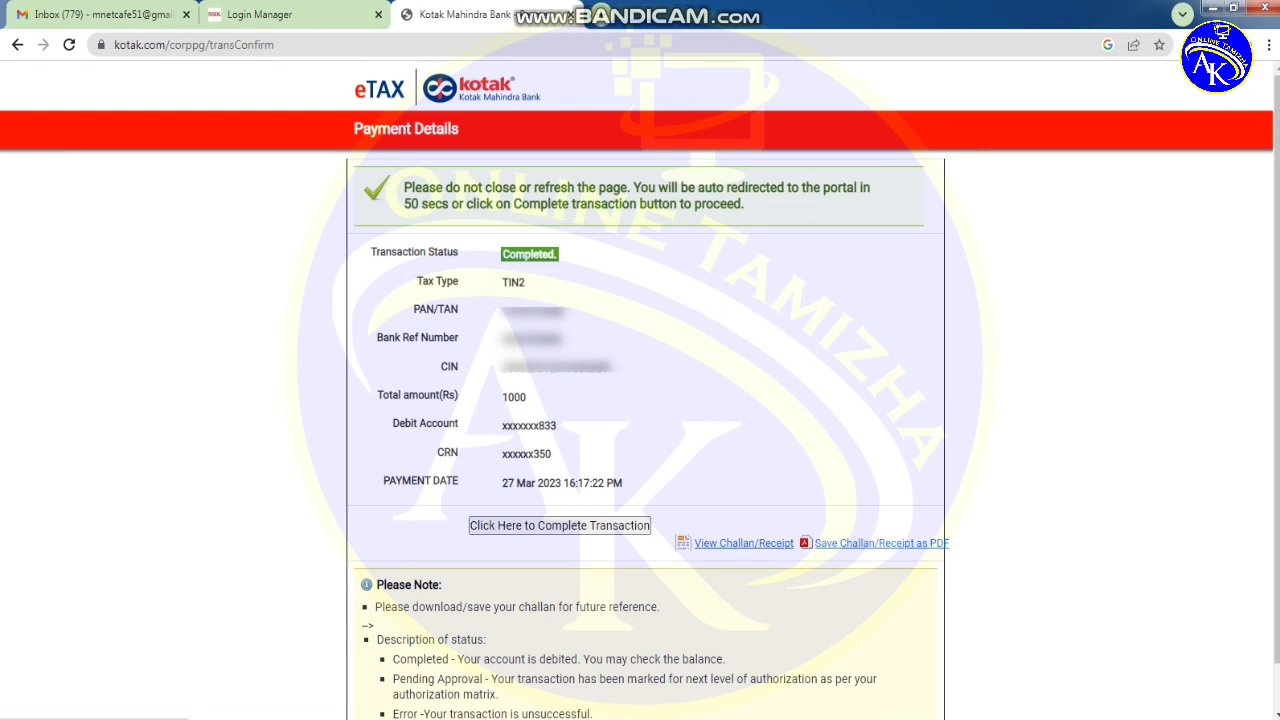
- Save the Kotak eTAX challan receipt as a PDF
left_click(880, 543)
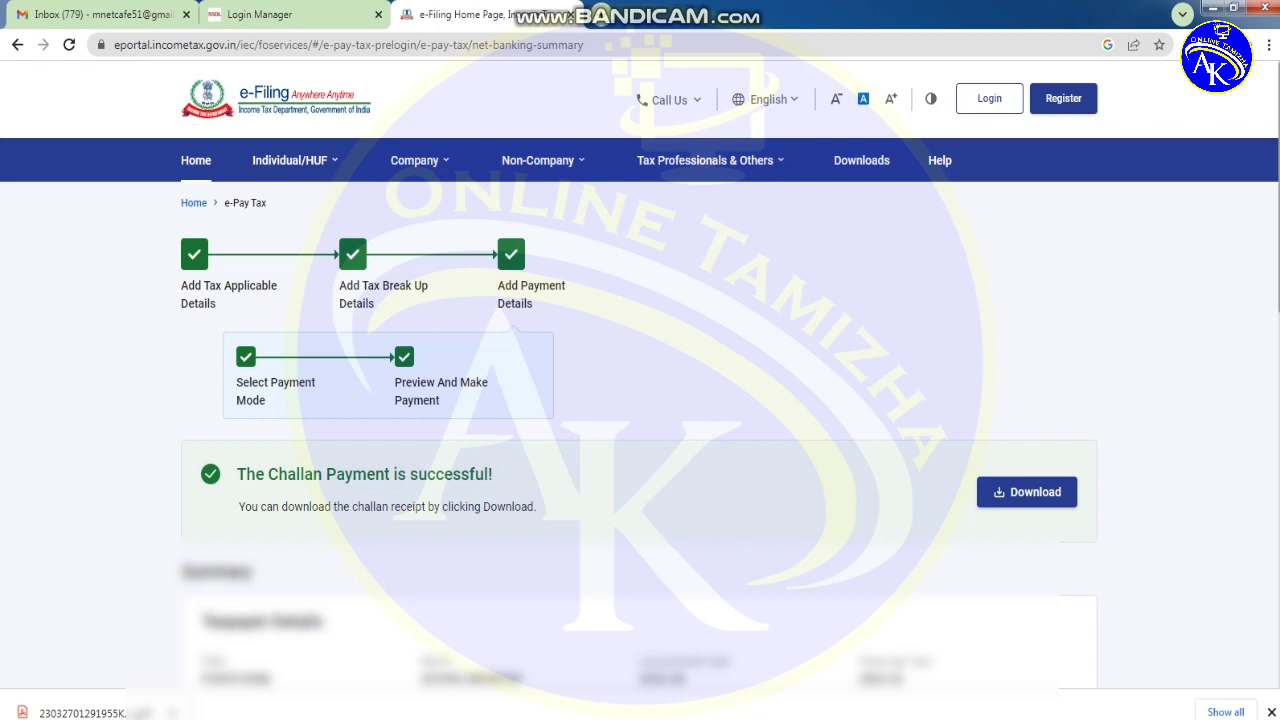
- Download the paid challan receipt from the payment-successful page
left_click(1026, 491)
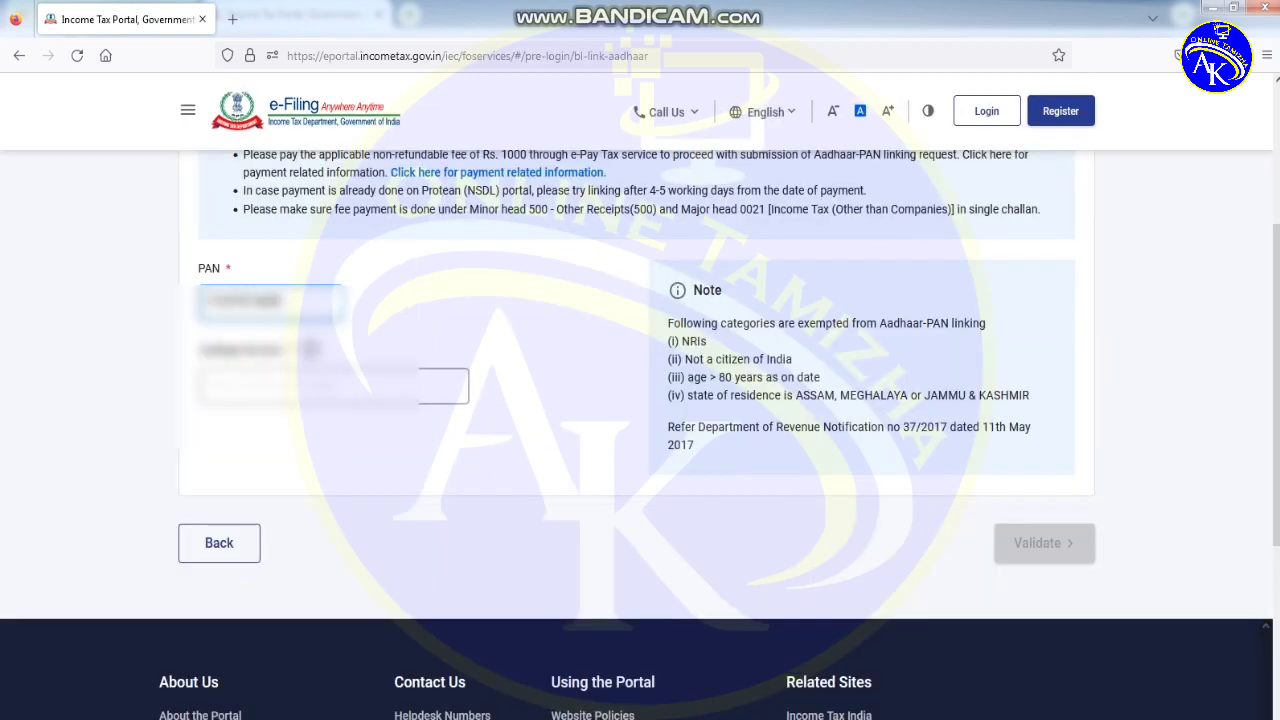
- Enter the 12-digit Aadhaar number and validate it with the PAN and ₹1,000 fee payment
left_click(330, 386)
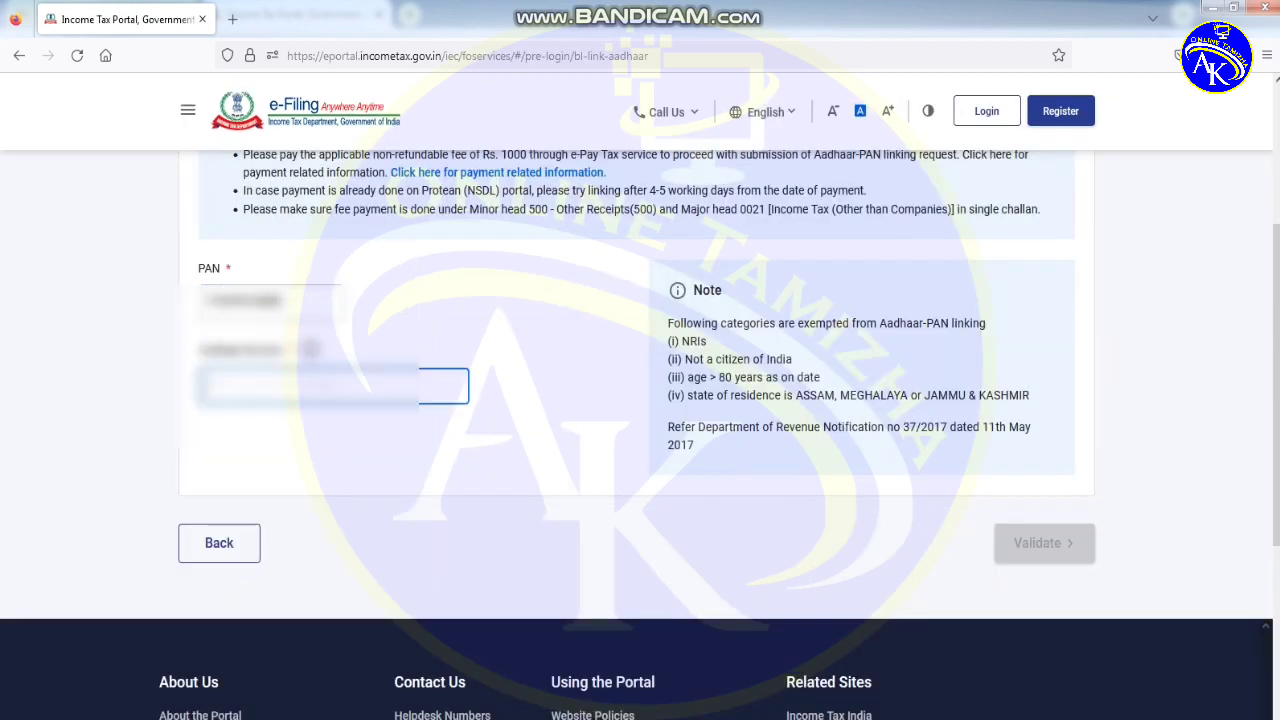
type("1234567890")
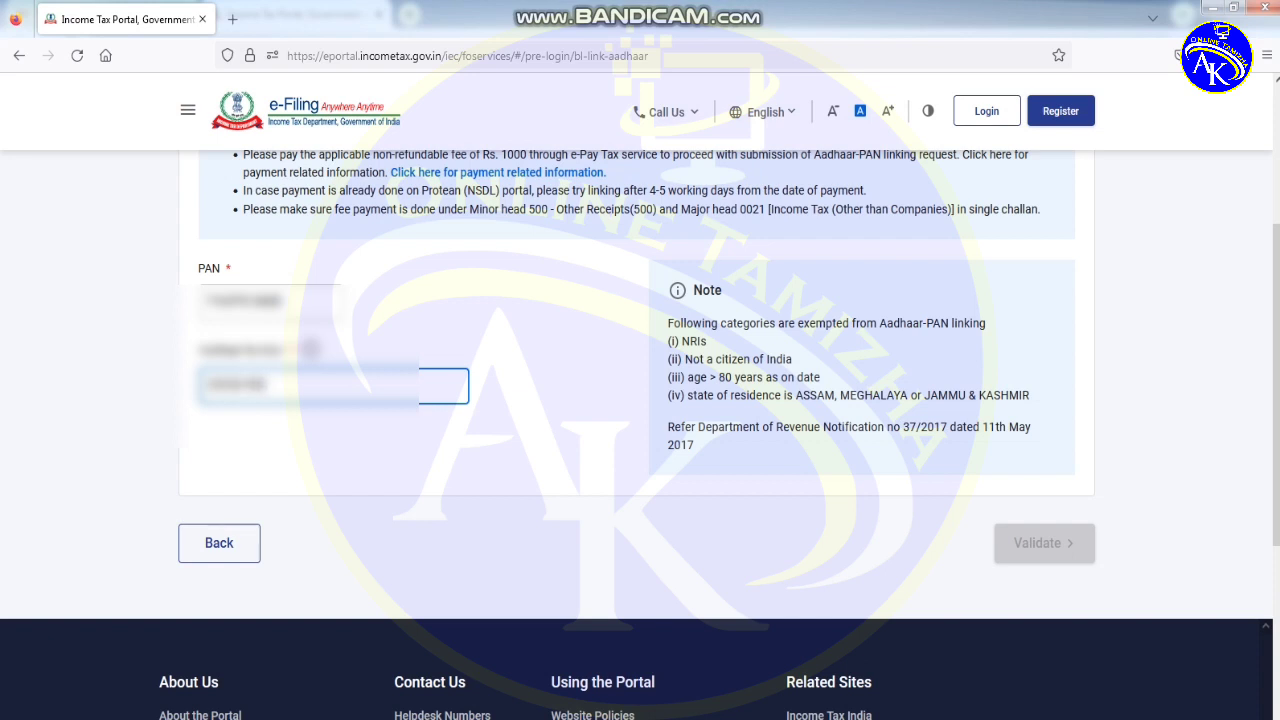
type("12")
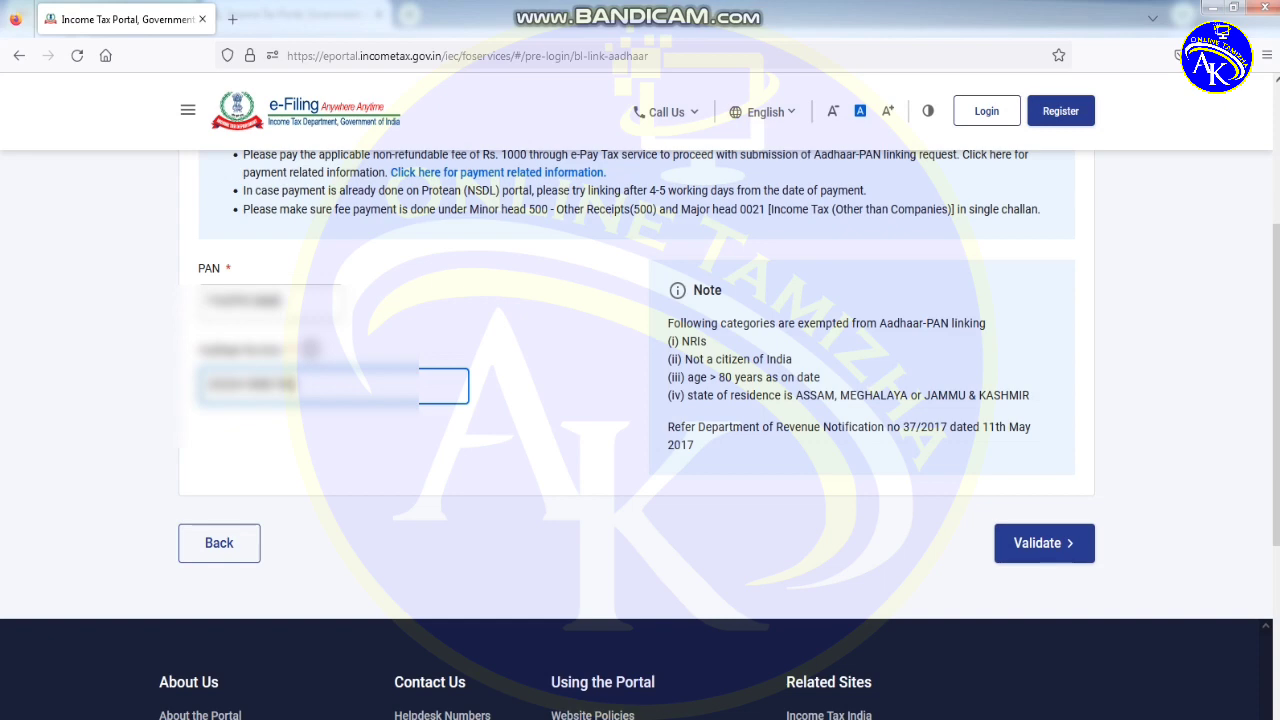
left_click(1044, 543)
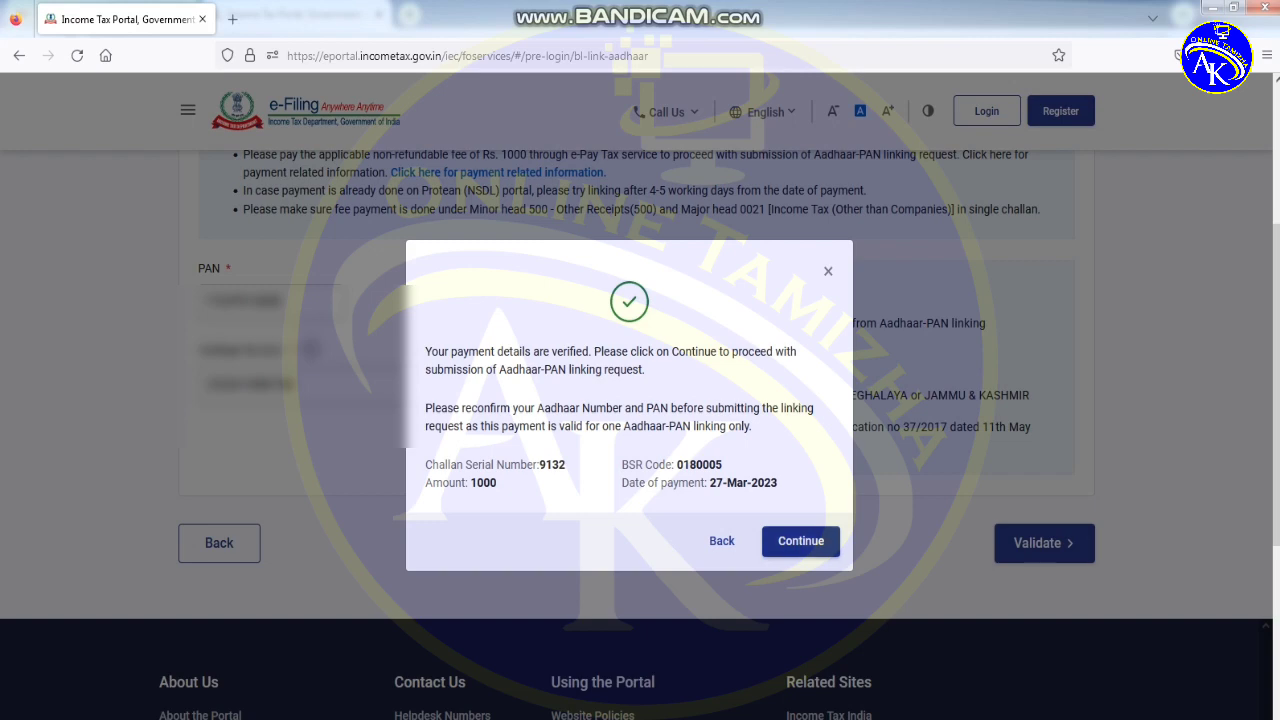
- Enter the name as per Aadhaar and the mobile number, then agree to Aadhaar validation
left_click(800, 541)
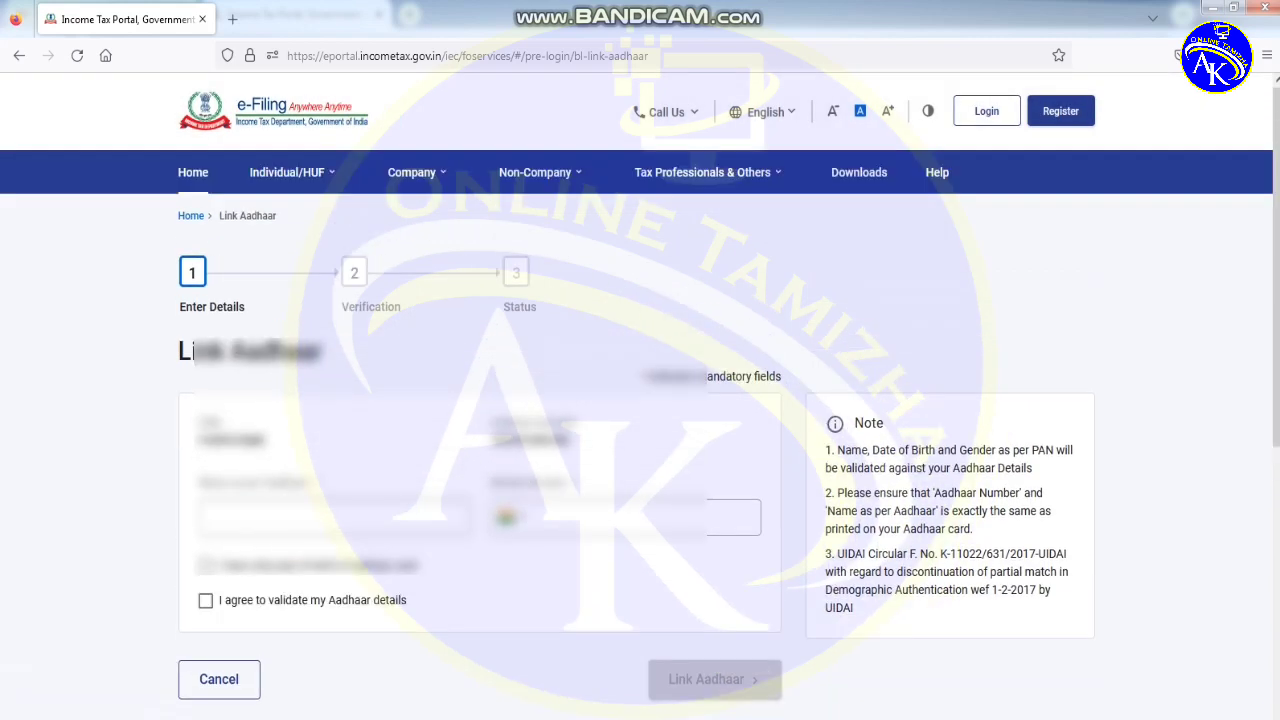
left_click(334, 516)
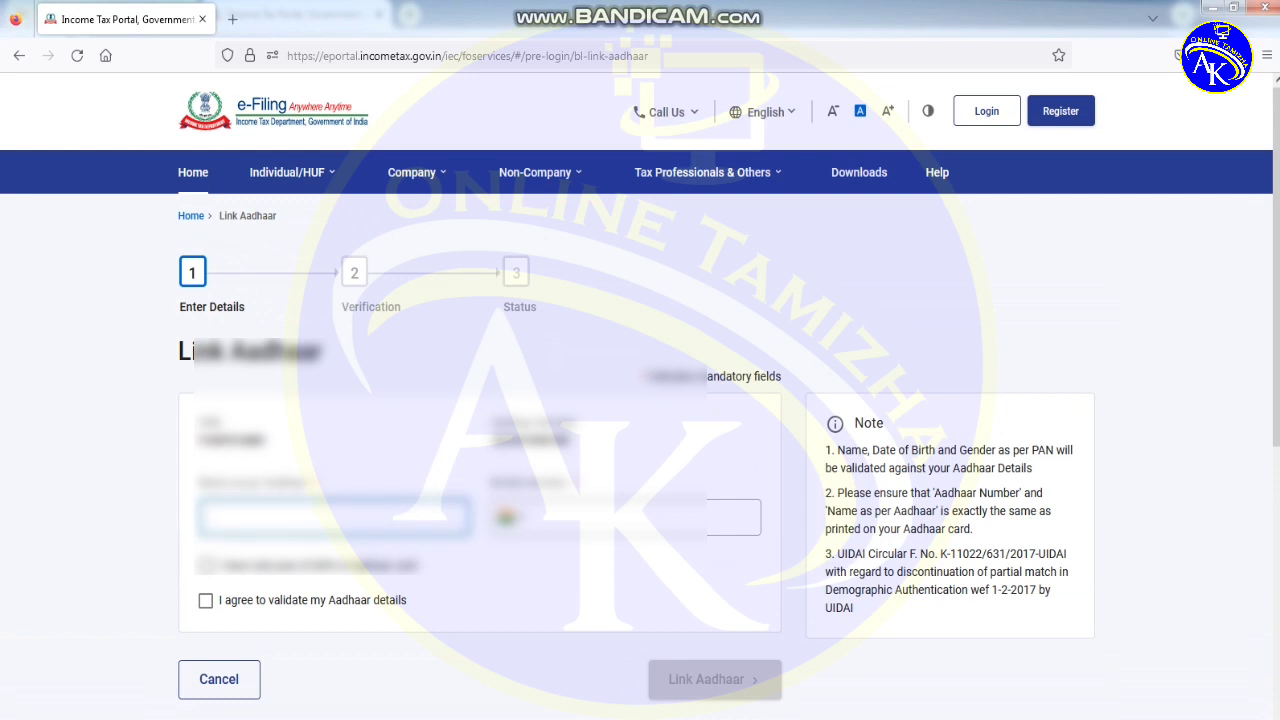
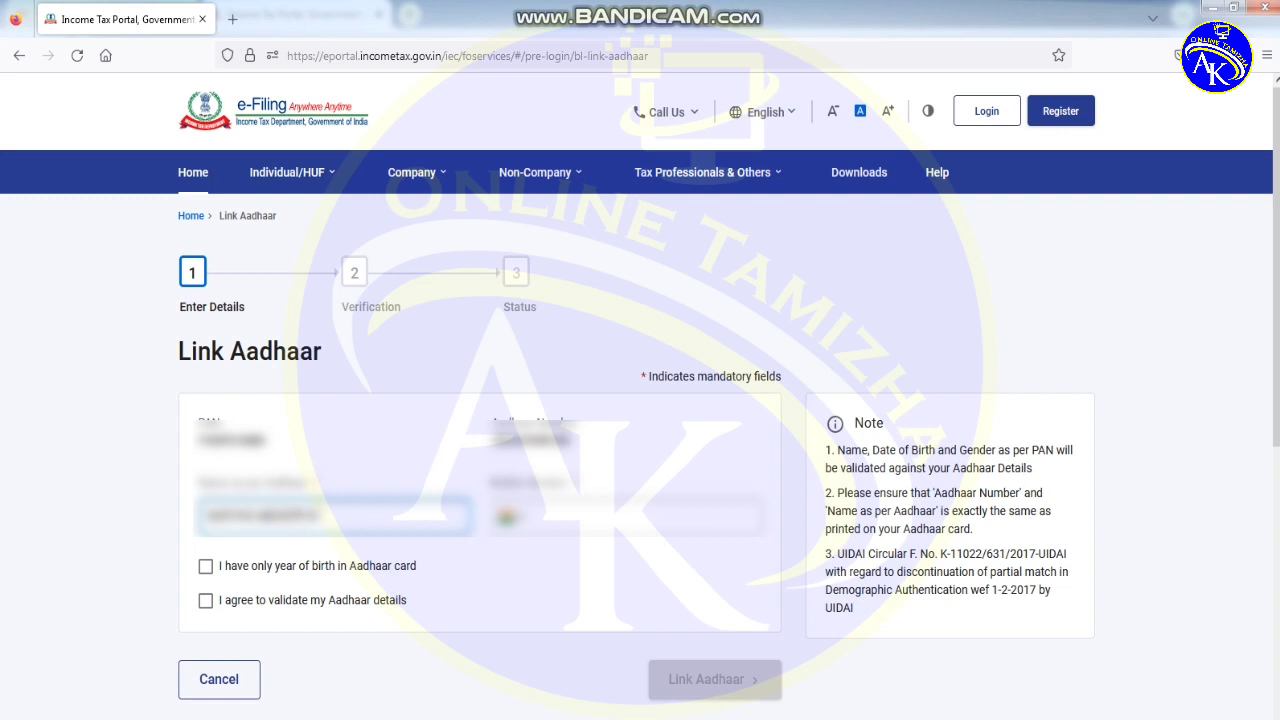
left_click(560, 517)
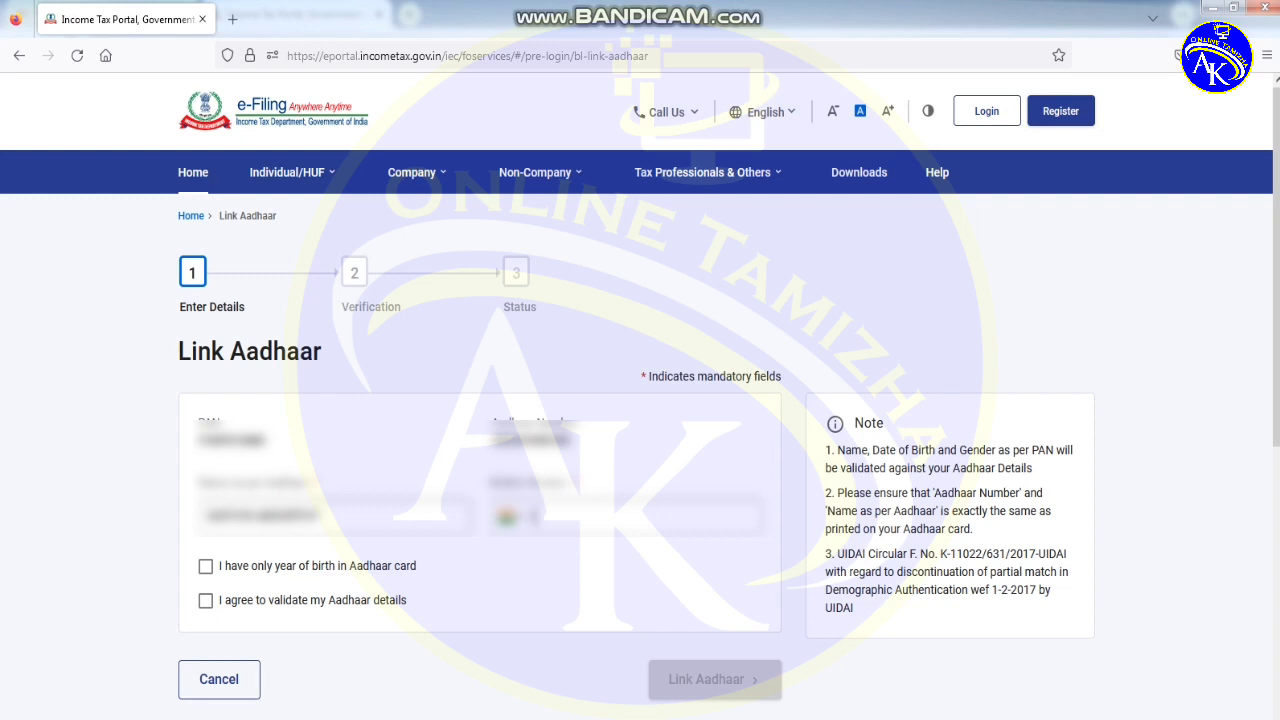
type("987654321")
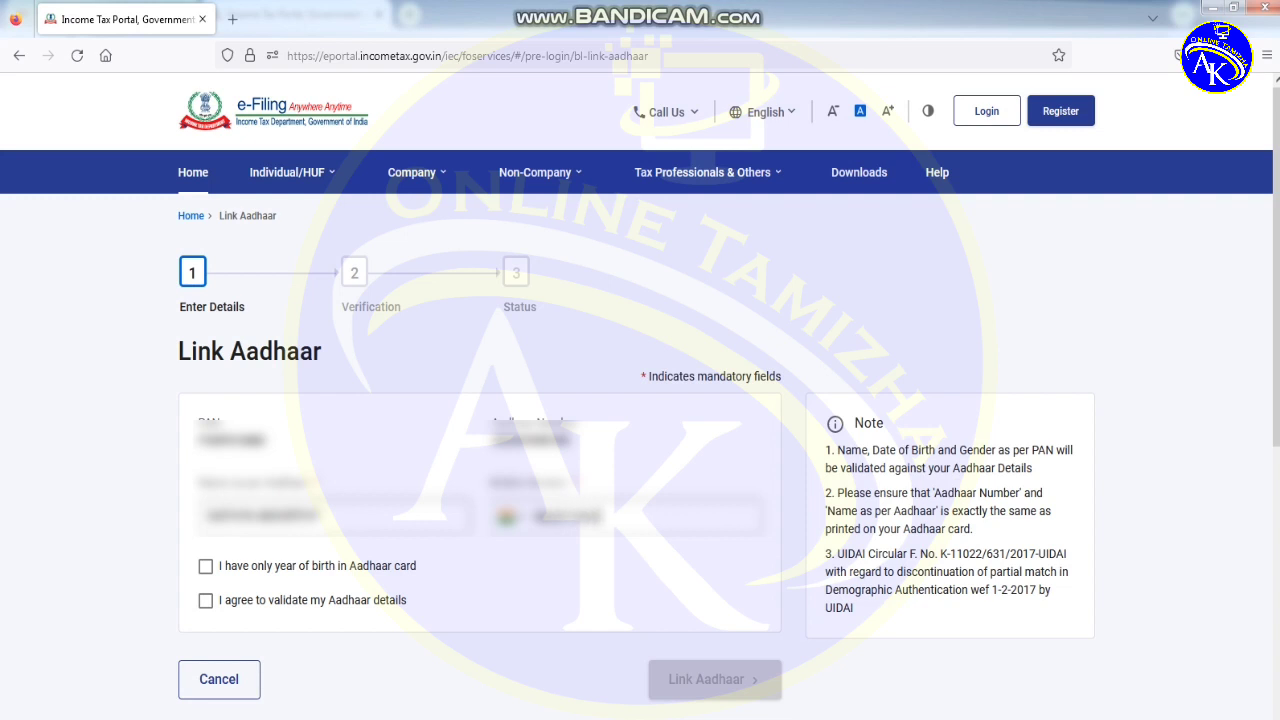
type("0")
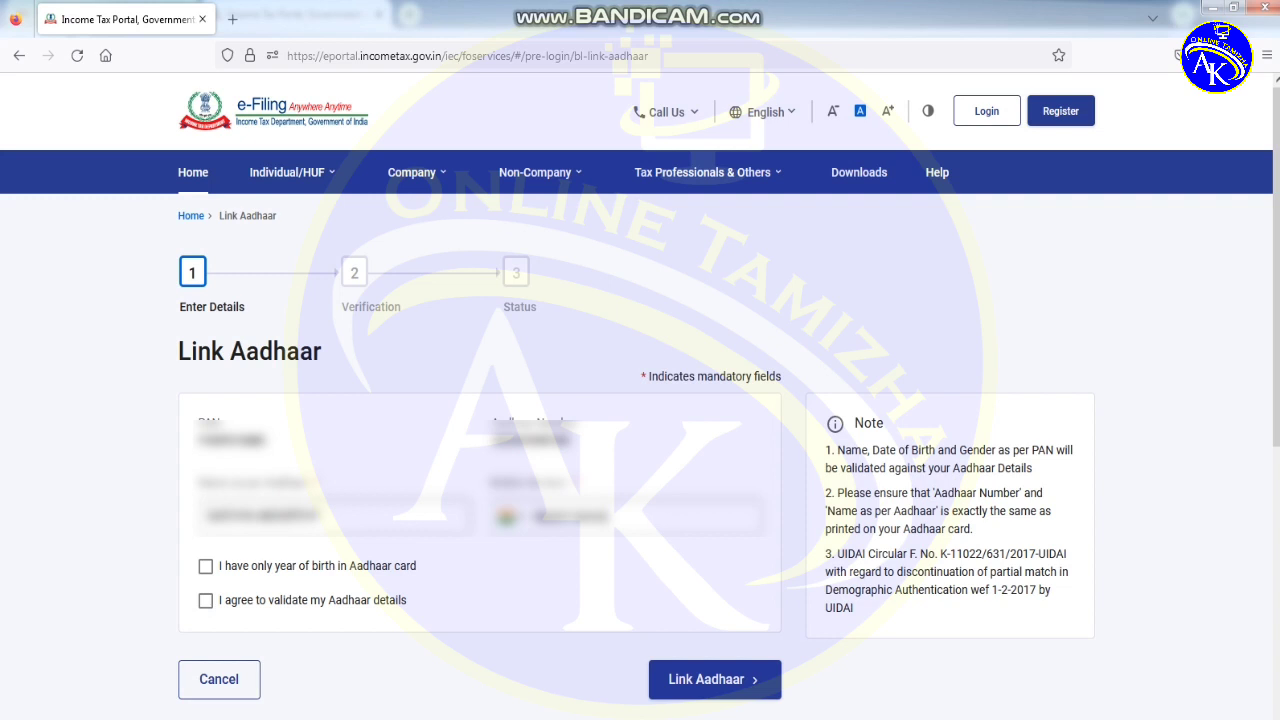
left_click(205, 600)
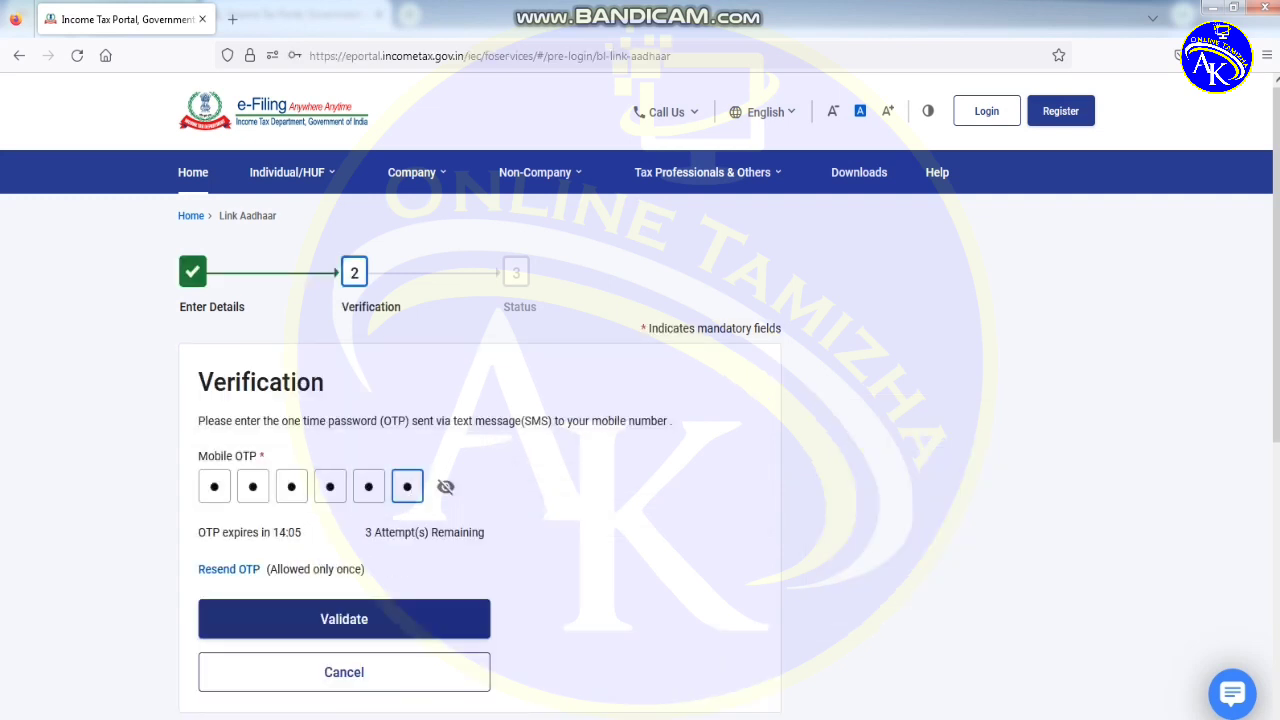
- Validate the six-digit mobile OTP to send the linking request to UIDAI and acknowledge it
key("Tab")
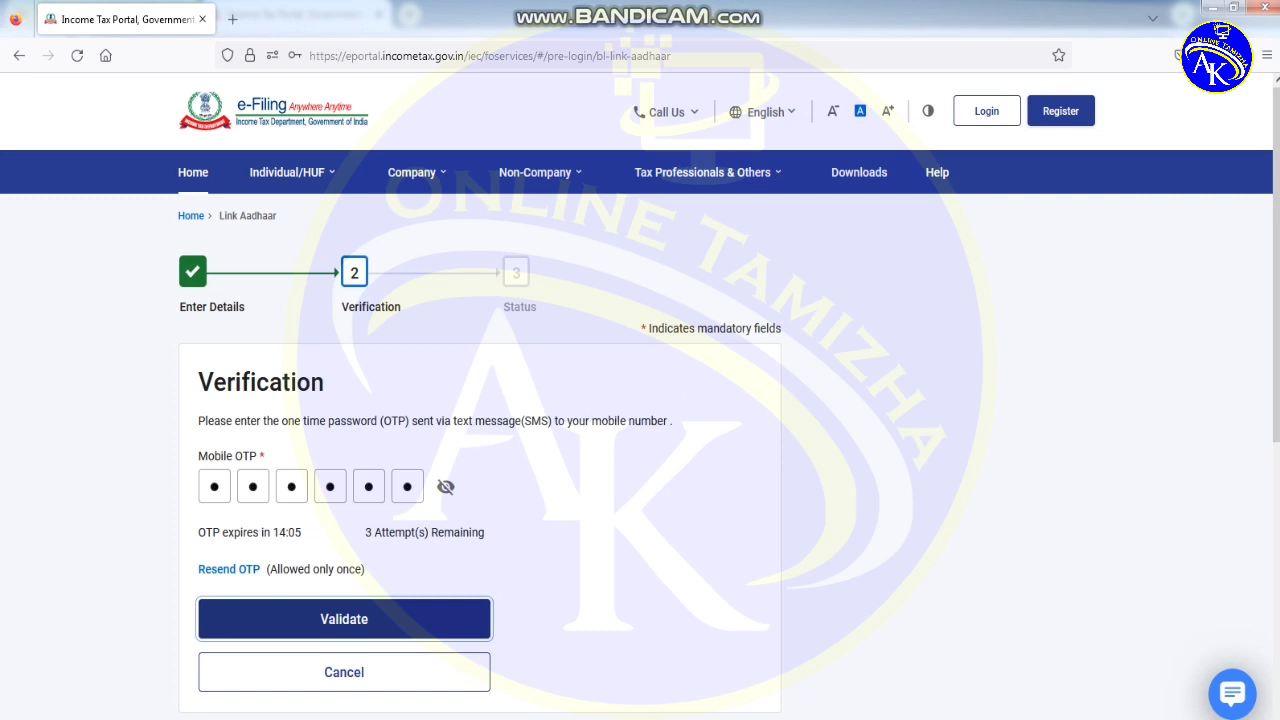
key("Return")
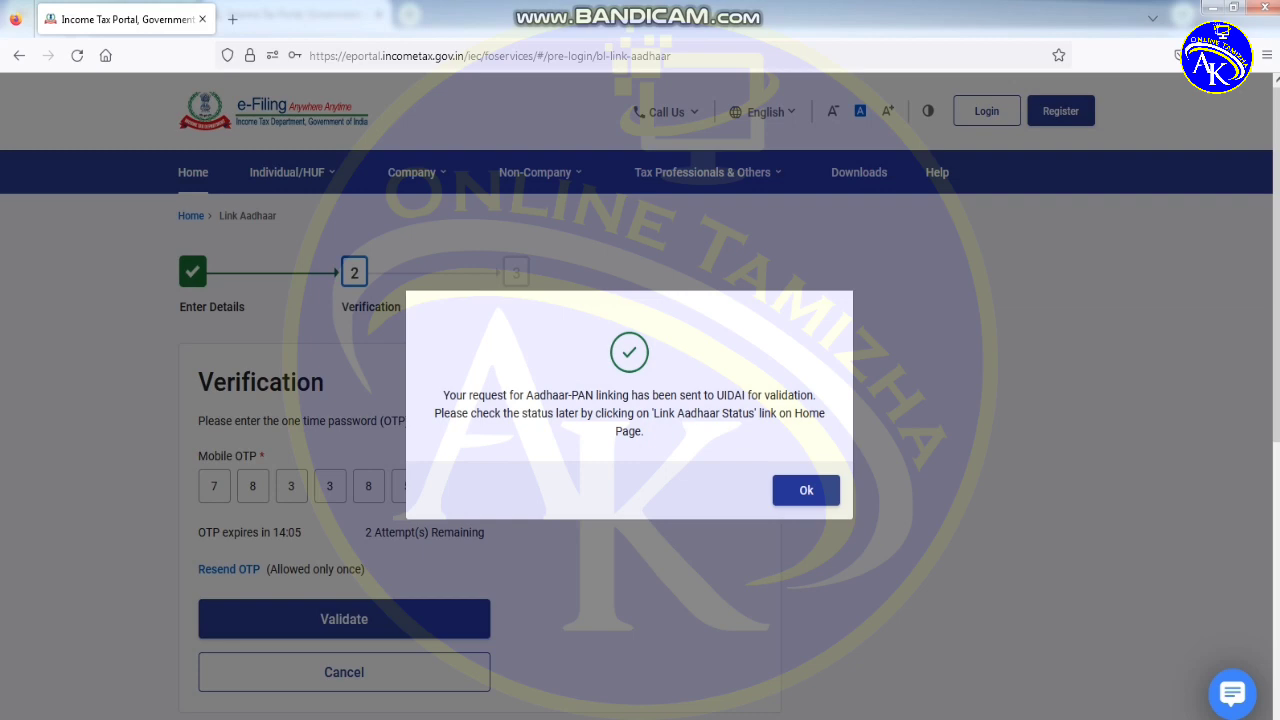
key("Return")
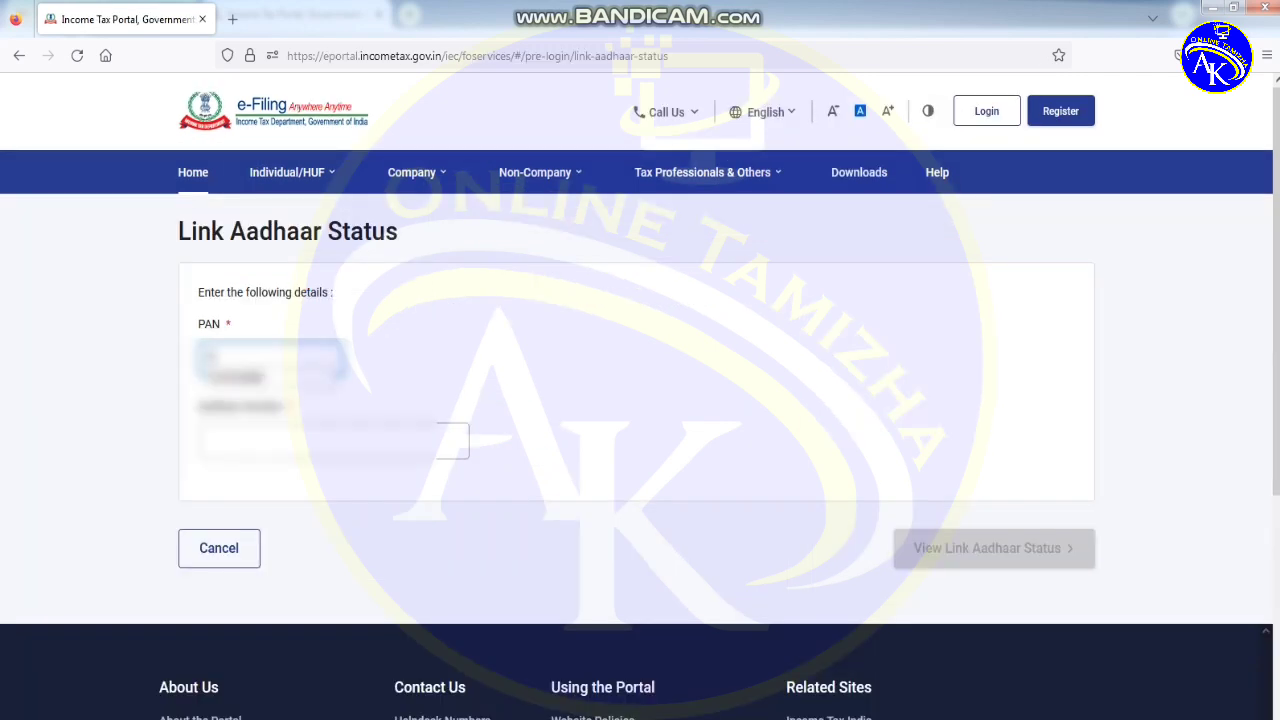
- Check the link status for the PAN and Aadhaar number, then close the already-linked message
type("ABCDE1234F")
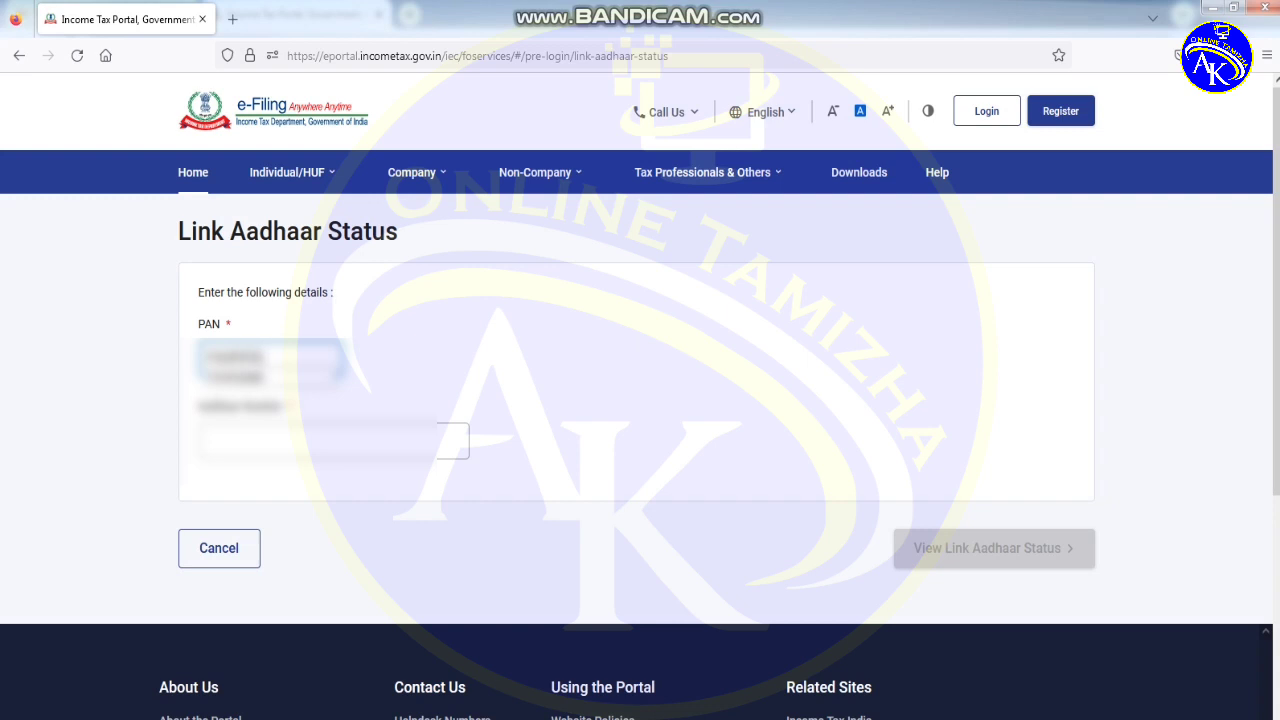
left_click(330, 440)
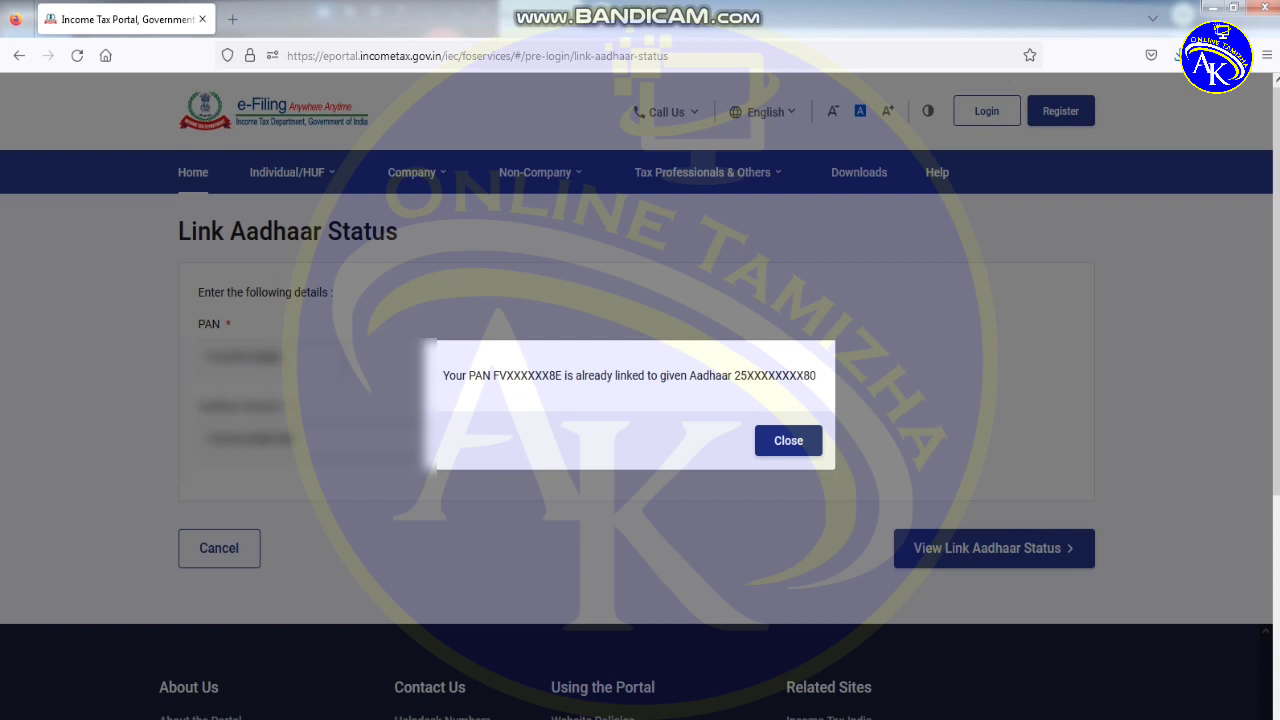
left_click(788, 440)
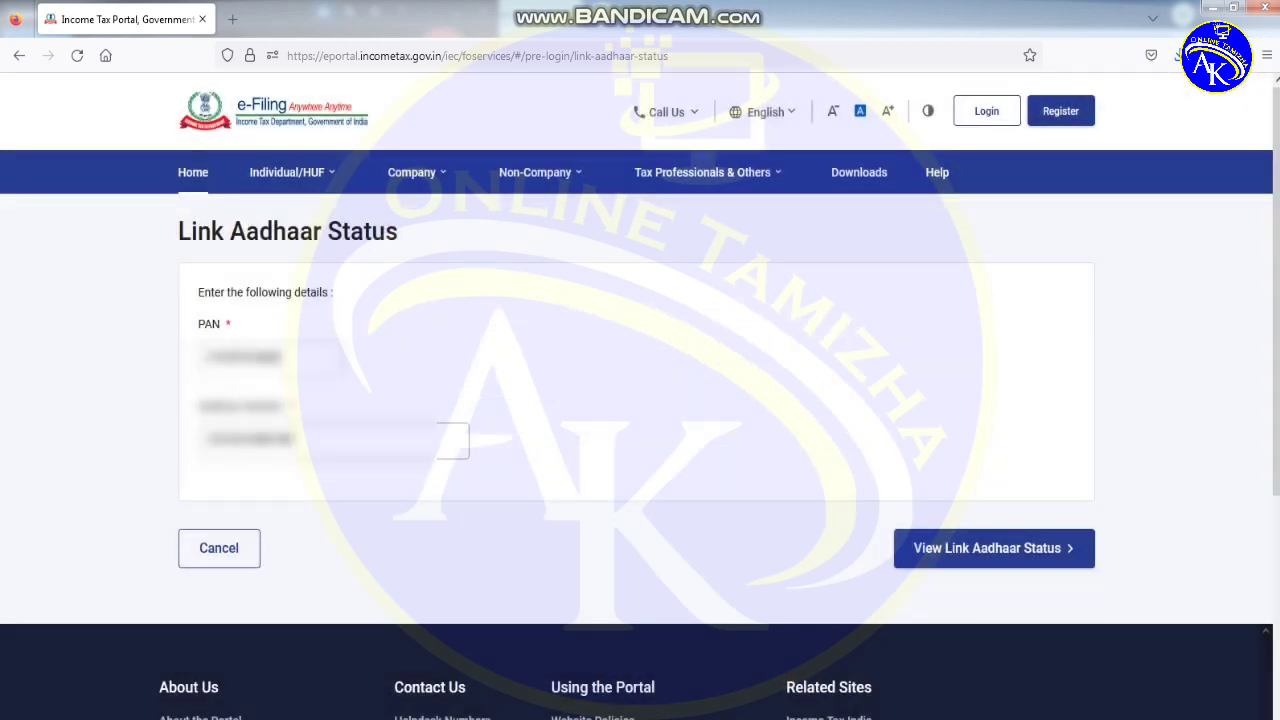